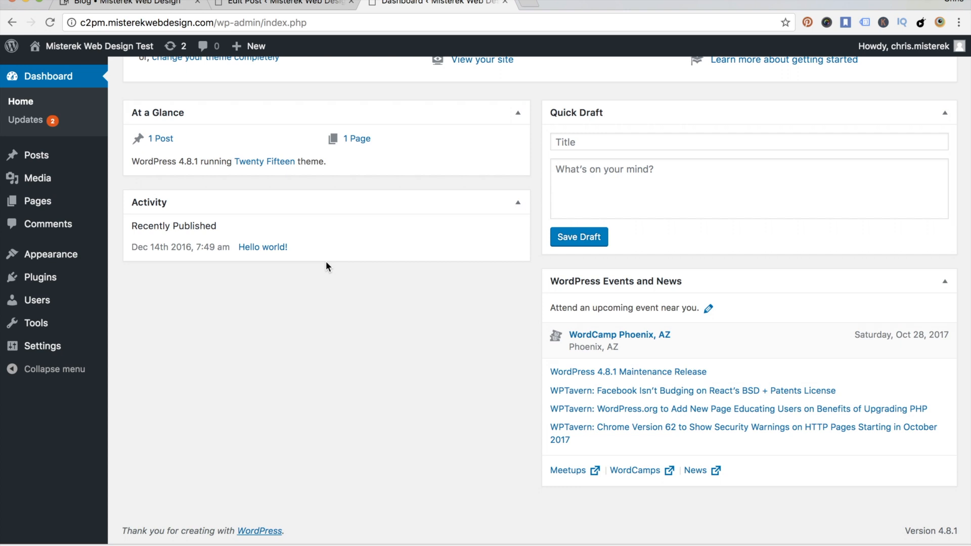
- Open the list of all posts in the site's admin area
scroll(326, 261, "up", 4)
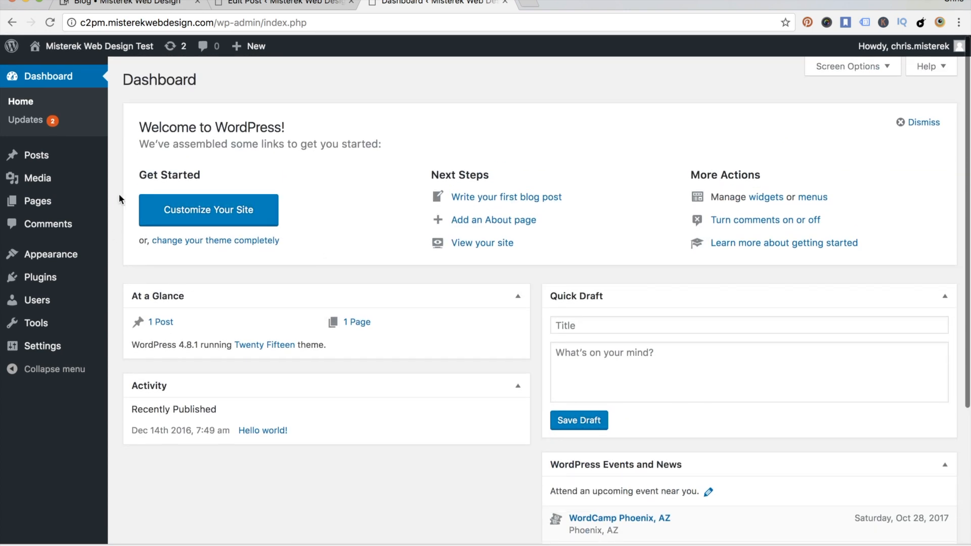
mouse_move(60, 156)
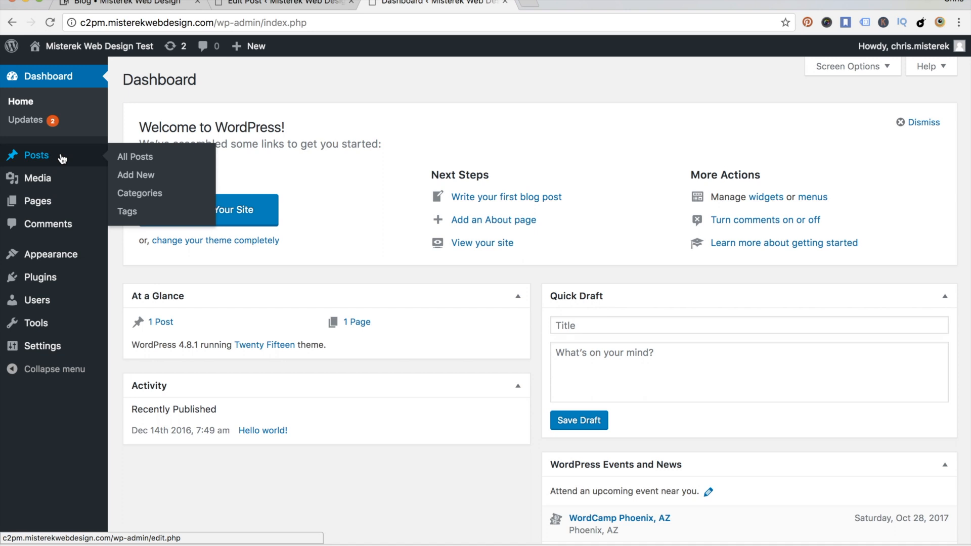
left_click(140, 160)
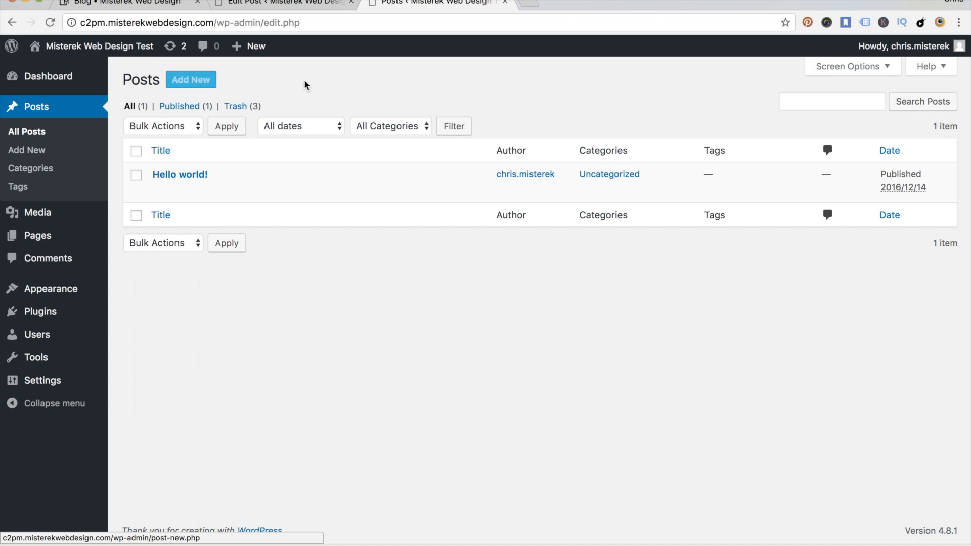
- Visit the site's front page and start a new post from there
mouse_move(88, 48)
left_click(47, 71)
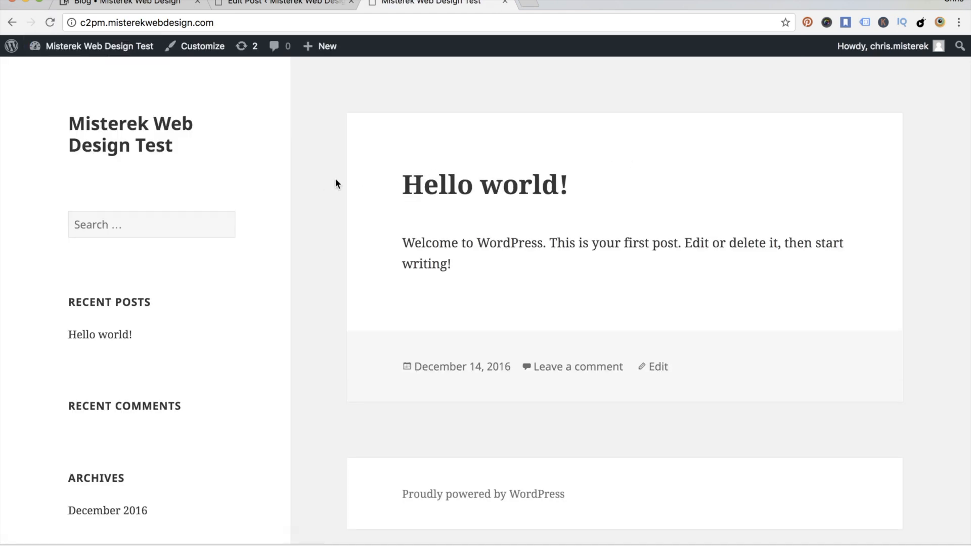
mouse_move(326, 50)
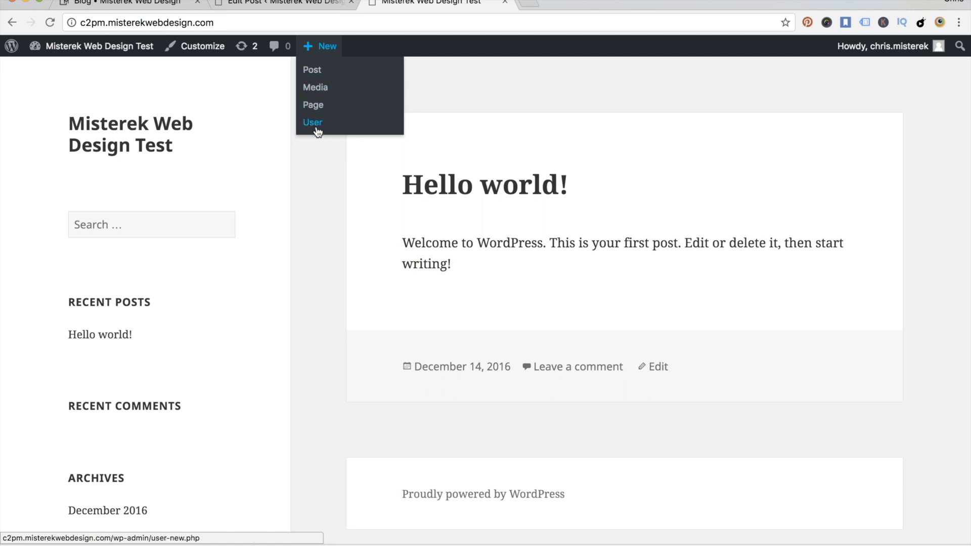
left_click(321, 72)
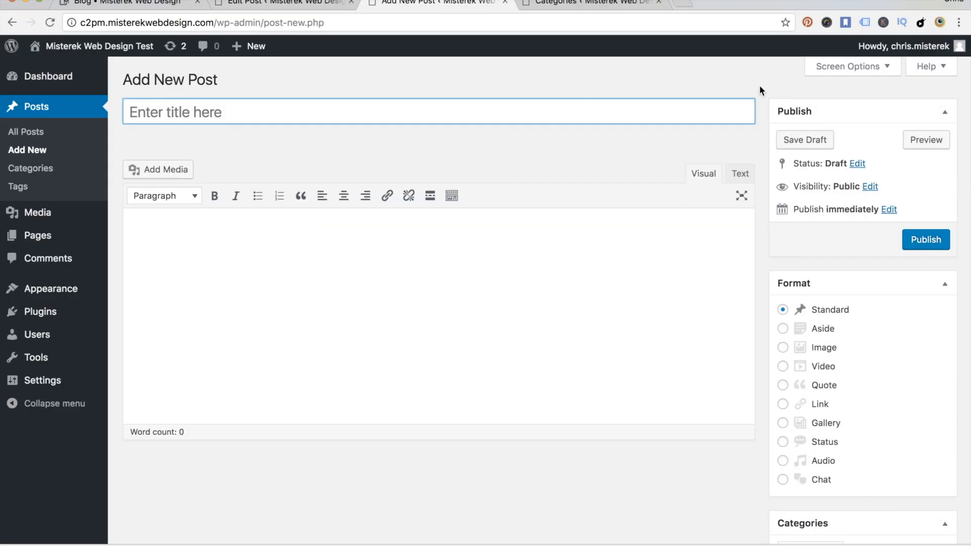
- Add a new category named "Technology" to the post
scroll(760, 86, "down", 1)
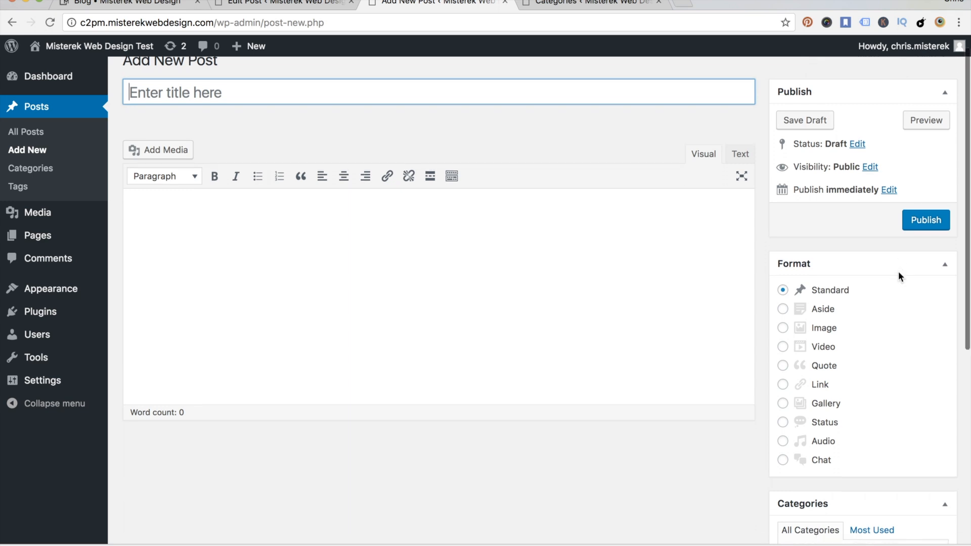
scroll(899, 273, "down", 5)
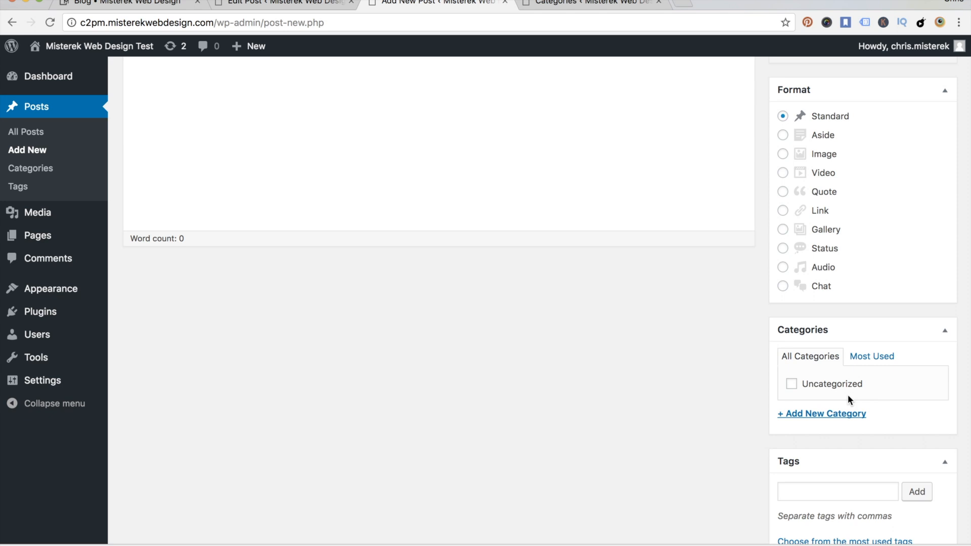
left_click(837, 414)
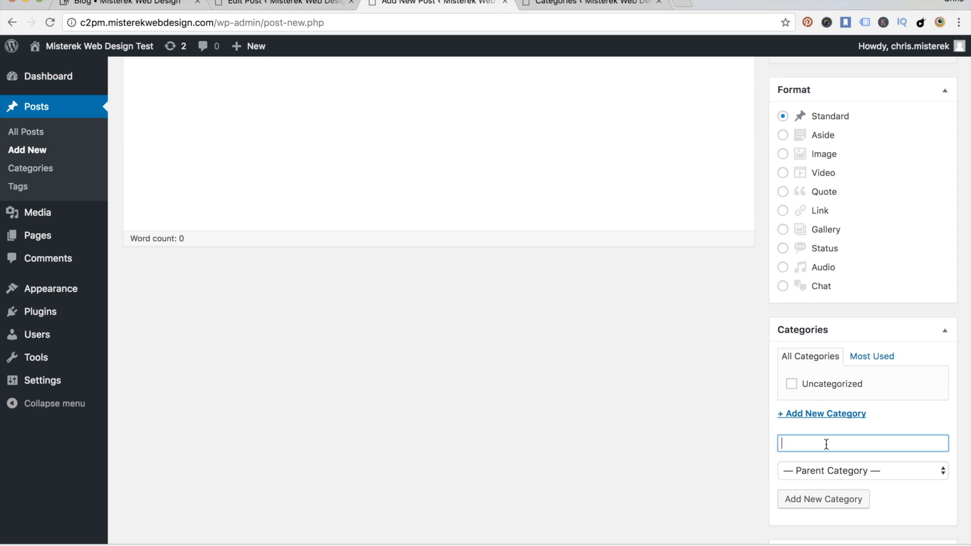
type("Technology")
key("Return")
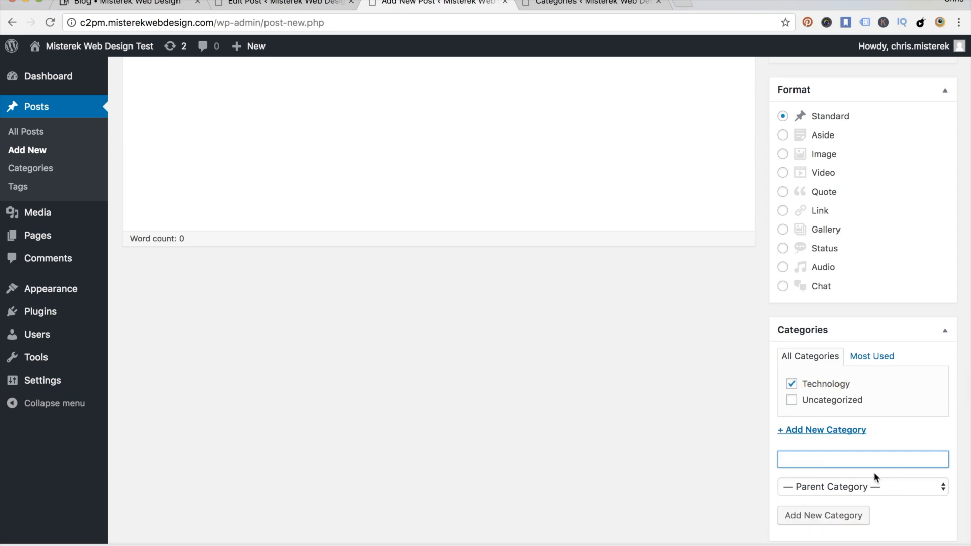
- Add a new category named "Computers" with Technology as its parent
left_click(868, 486)
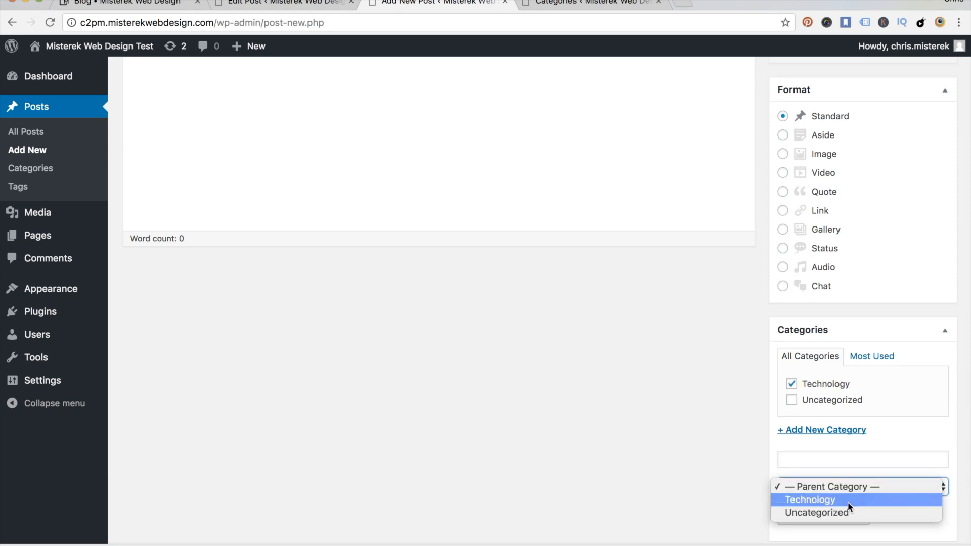
left_click(848, 469)
left_click(845, 461)
type("Computers")
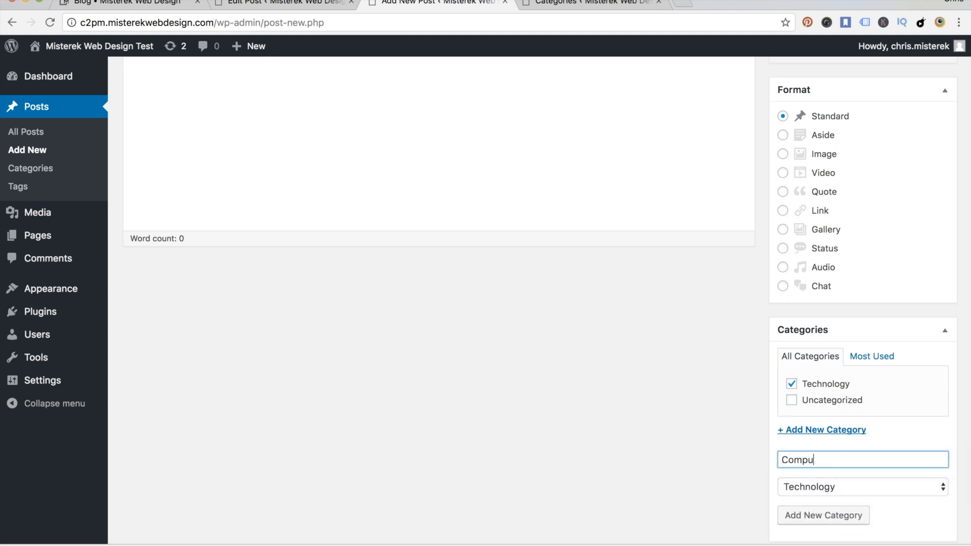
left_click(836, 515)
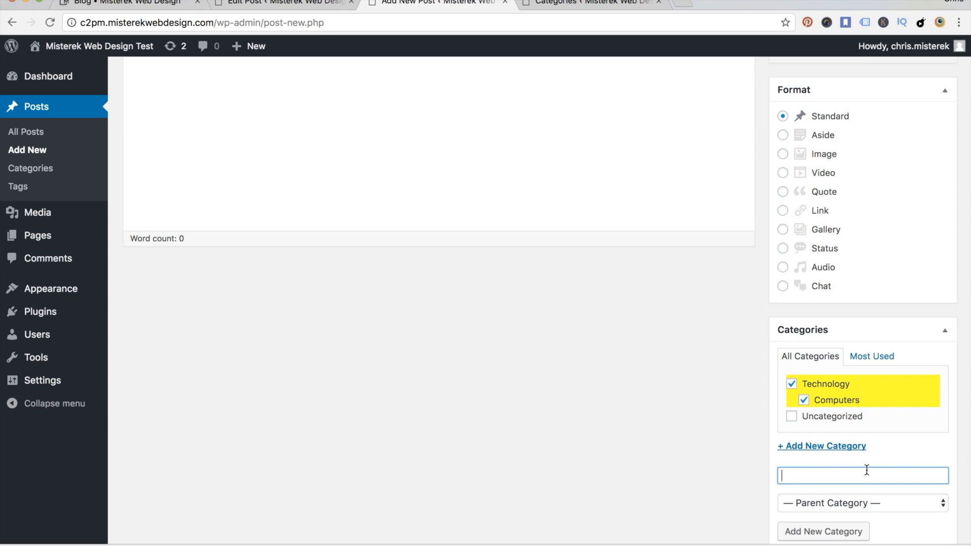
- Add a new category named "Cell Phones" with Technology as its parent
scroll(893, 465, "down", 3)
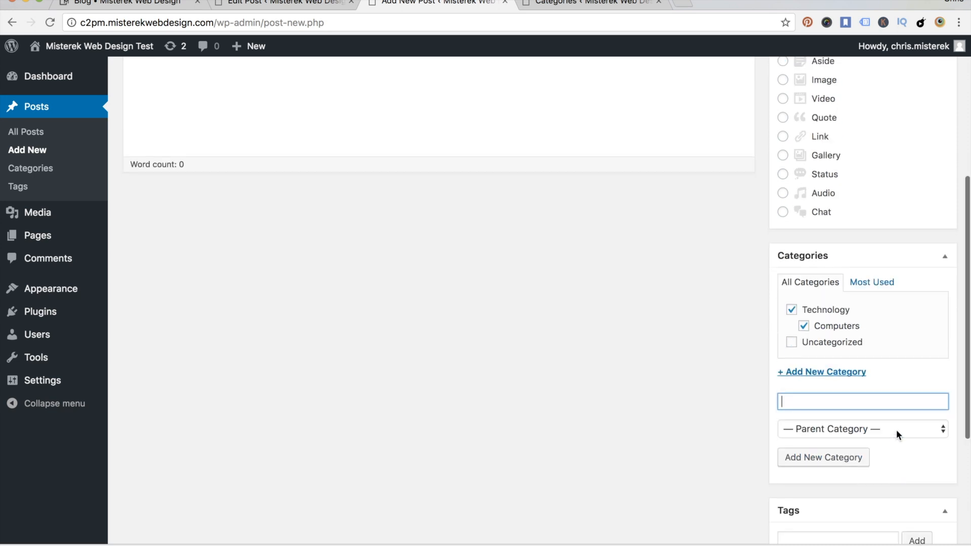
left_click(896, 430)
left_click(888, 443)
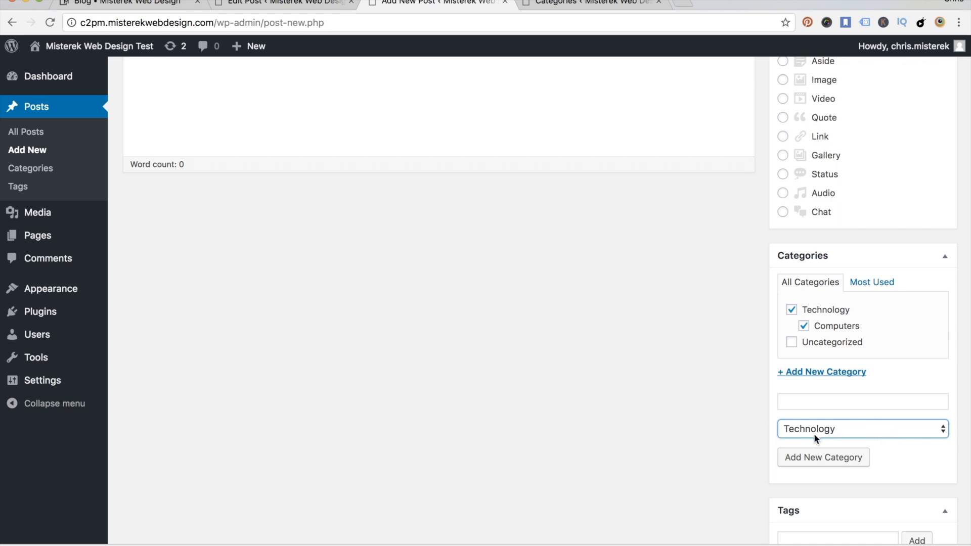
left_click(822, 401)
type("Cell Phones")
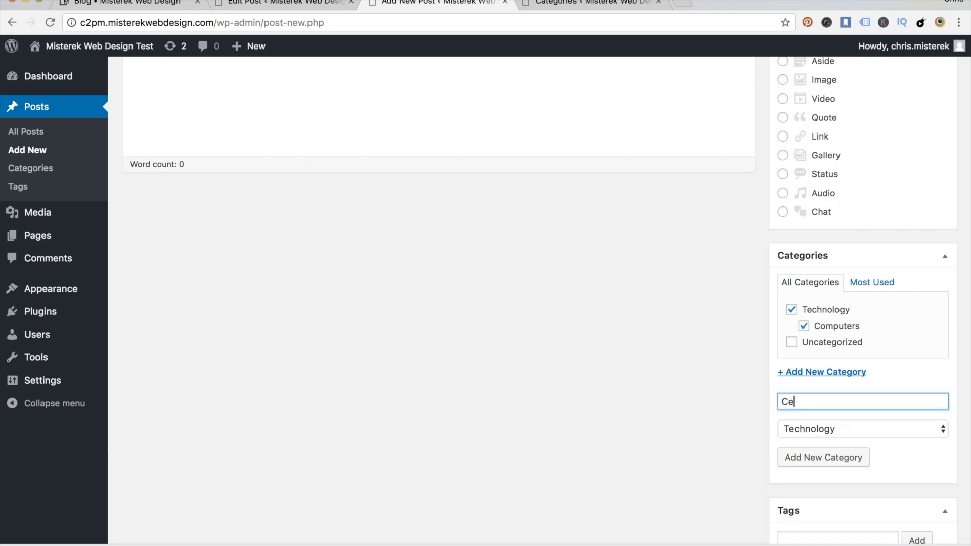
left_click(821, 466)
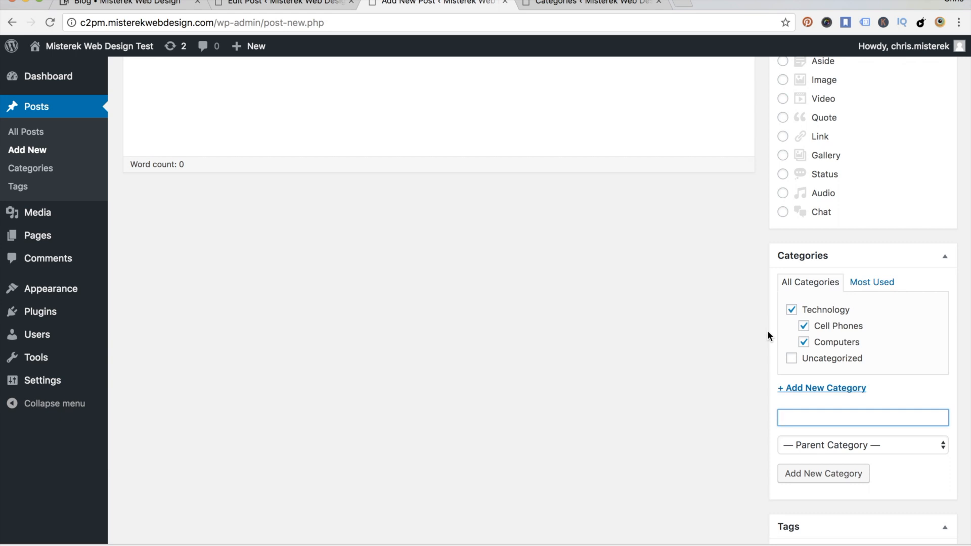
- Fill in "Tag, Tag 2" as comma-separated sample tags for the post, without adding them
scroll(767, 332, "down", 5)
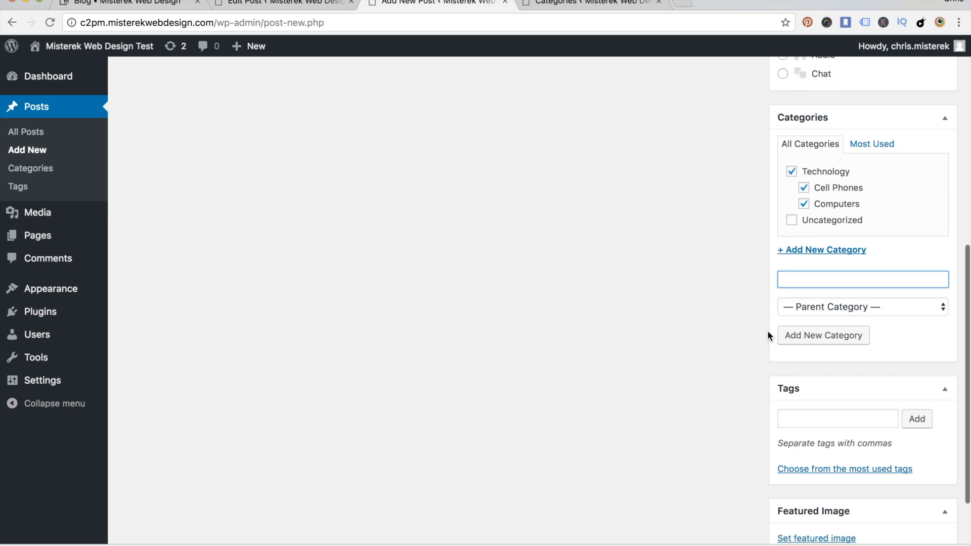
scroll(768, 334, "down", 1)
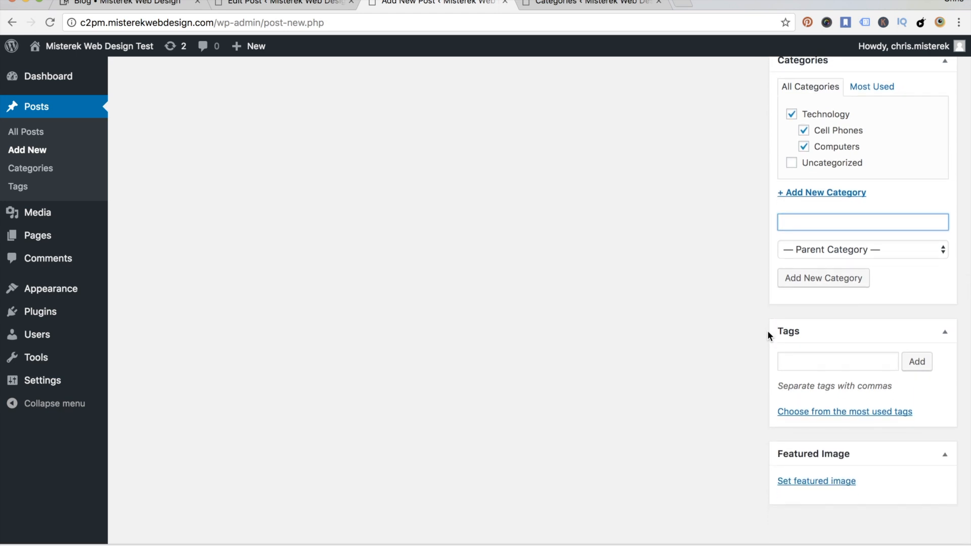
scroll(768, 331, "down", 1)
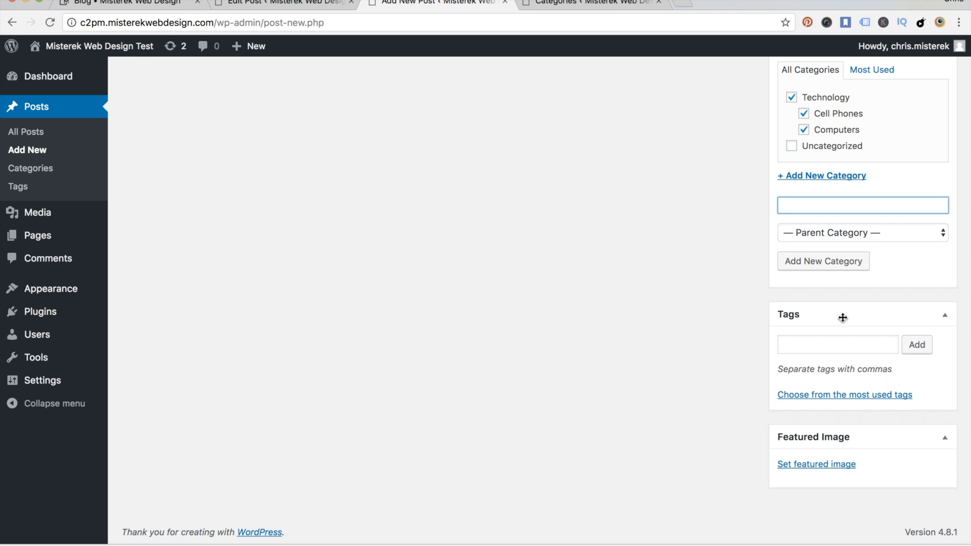
left_click(812, 340)
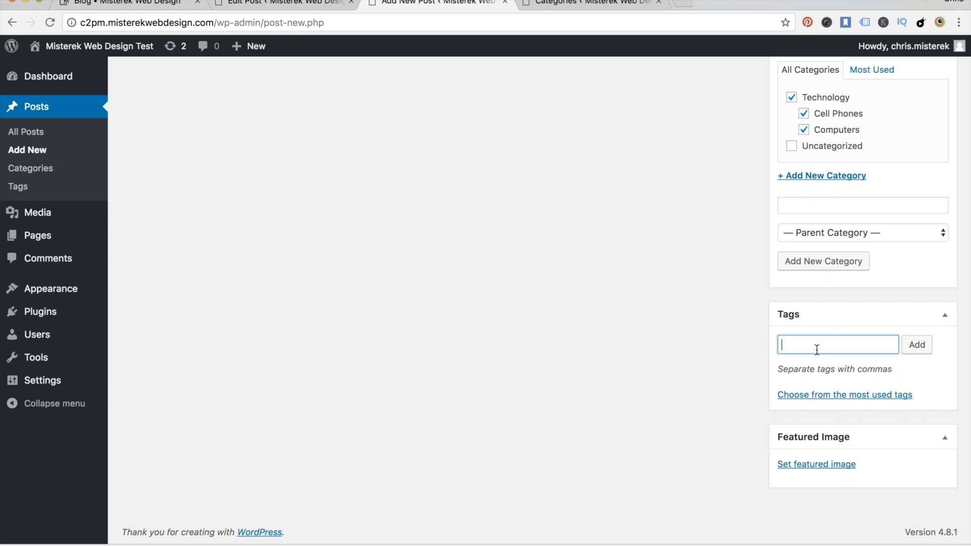
type("Tag, Tag 2")
- Deselect the Computers category for the post
left_click(804, 113)
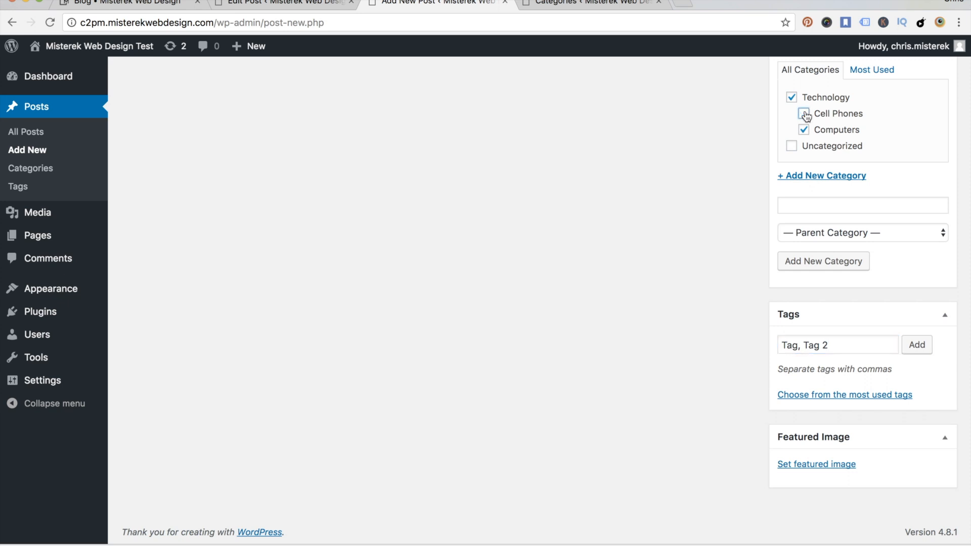
left_click(803, 130)
left_click(804, 113)
- Replace the pending tag text with "Applie iPhone, Samsung Galaxy" and add both tags to the post
triple_click(811, 343)
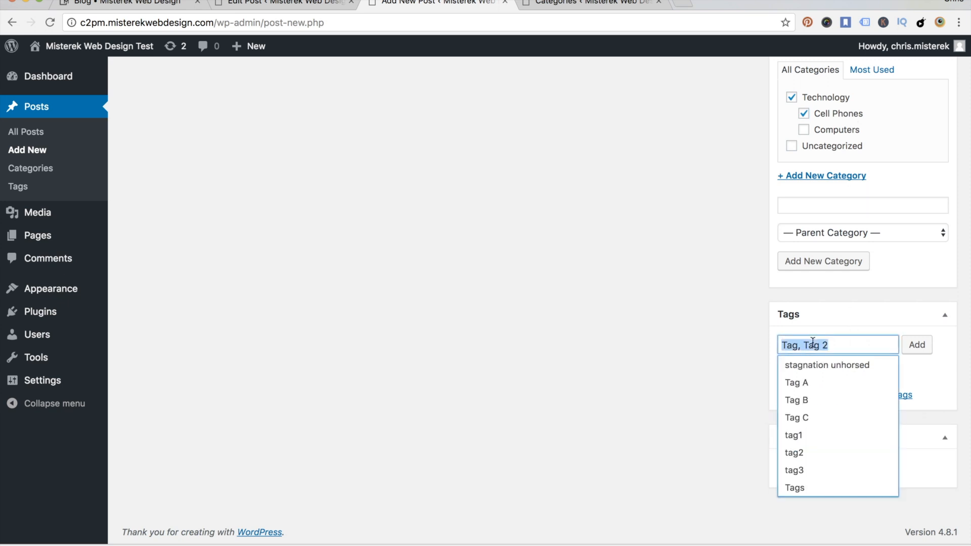
type("Ap")
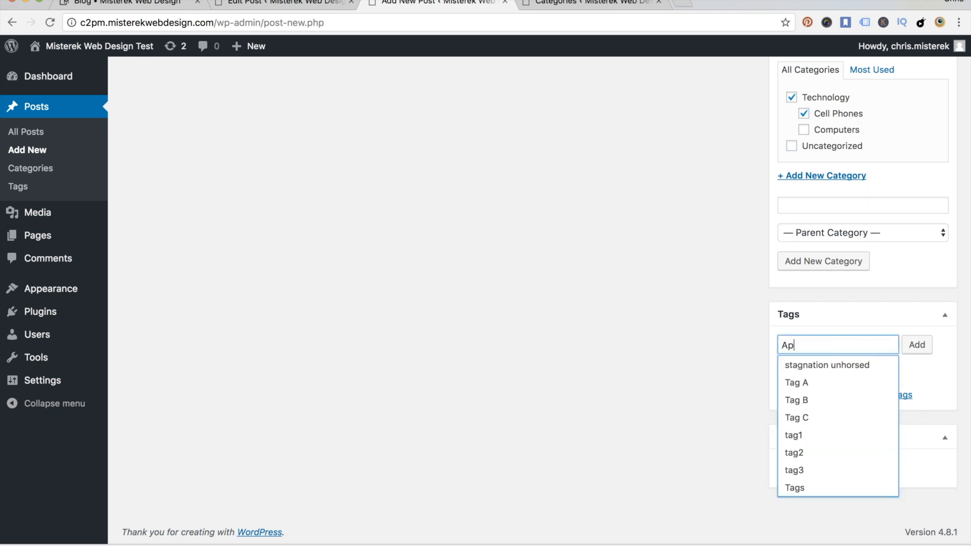
type("plie iPhone, ")
type("Sama")
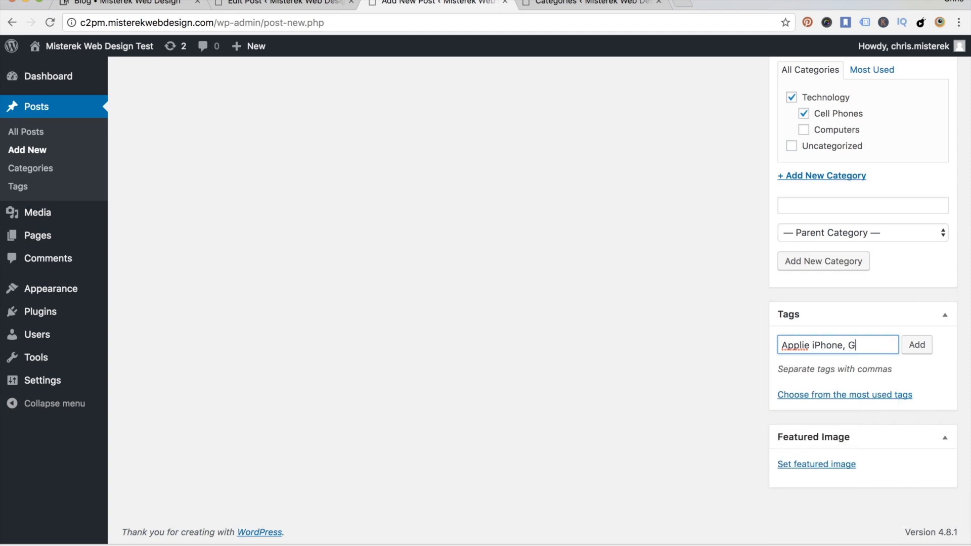
key("BackSpace")
type("sung Galaxy")
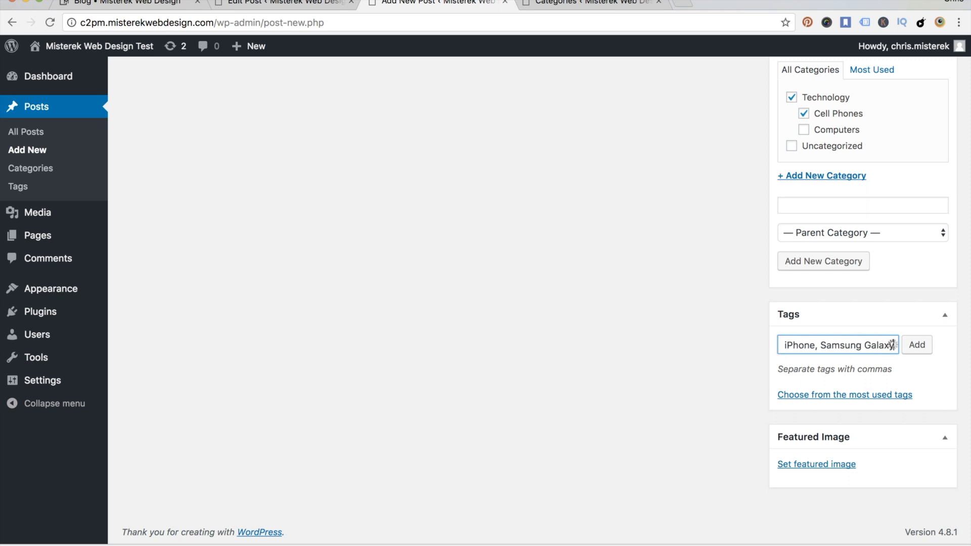
key("Return")
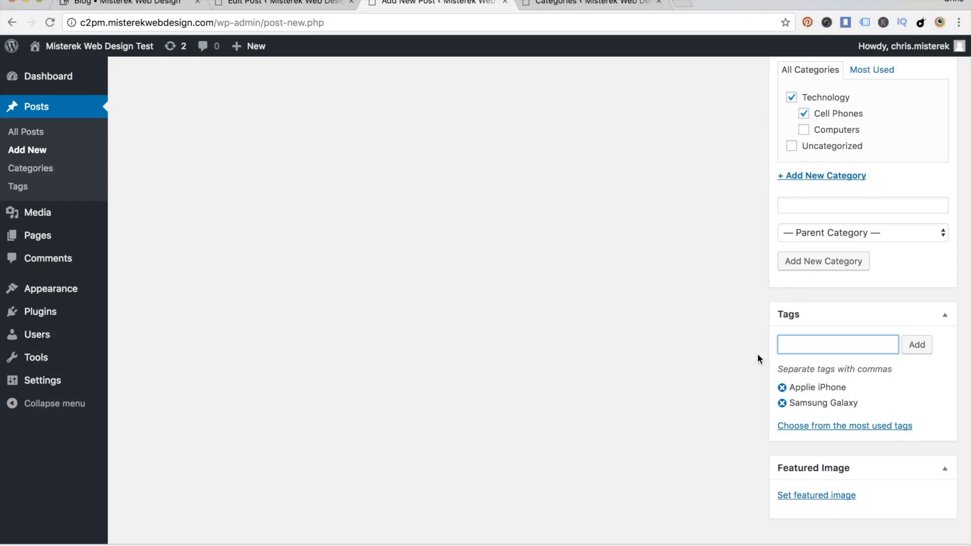
- Give the post the title "Title"
scroll(757, 353, "up", 10)
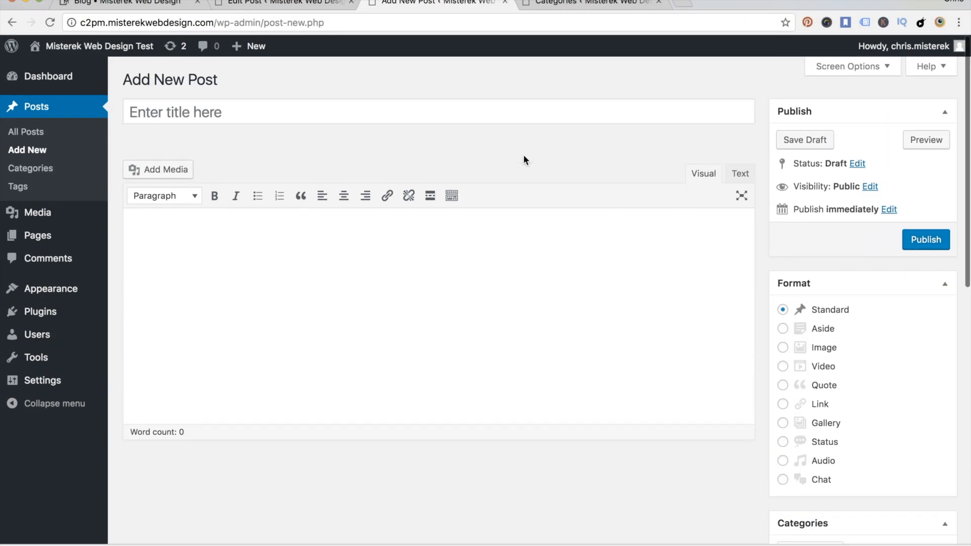
left_click(350, 105)
type("Ti")
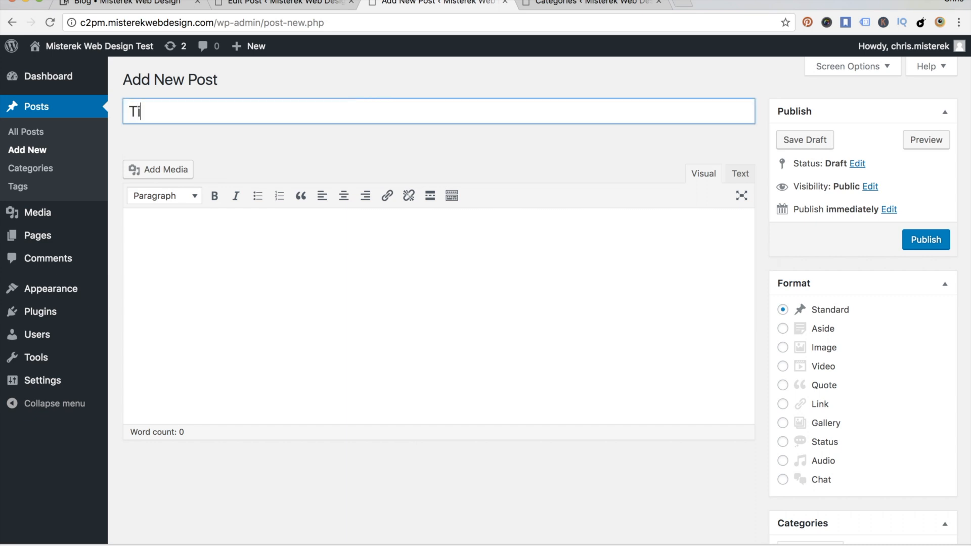
type("tle")
- Fill the post body with a Lorem ipsum paragraph and insert an empty line above it
left_click(230, 279)
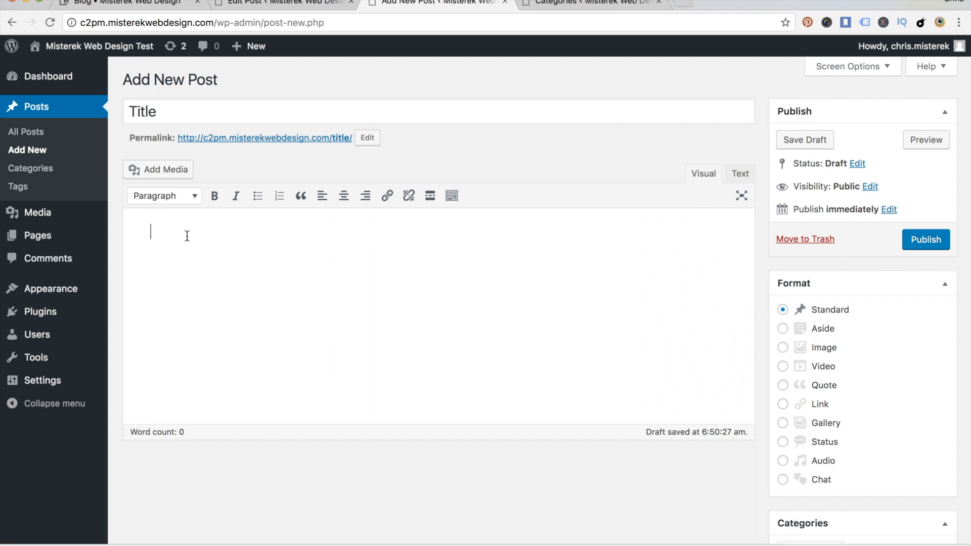
type("Lorem ipsum dolor sit amet, consectetur adipiscing elit, sed do eiusmod tempor incididunt ut labore et dolore magna aliqua. Ut enim ad minim veniam, quis nostrud exercitation ullamco laboris nisi ut aliquip ex ea commodo consequat. Duis aute irure dolor in reprehenderit in voluptate velit esse cillum dolore eu fugiat nulla pariatur. Excepteur sint occaecat cupidatat non proident, sunt in culpa qui officia deserunt mollit anim id est laborum.")
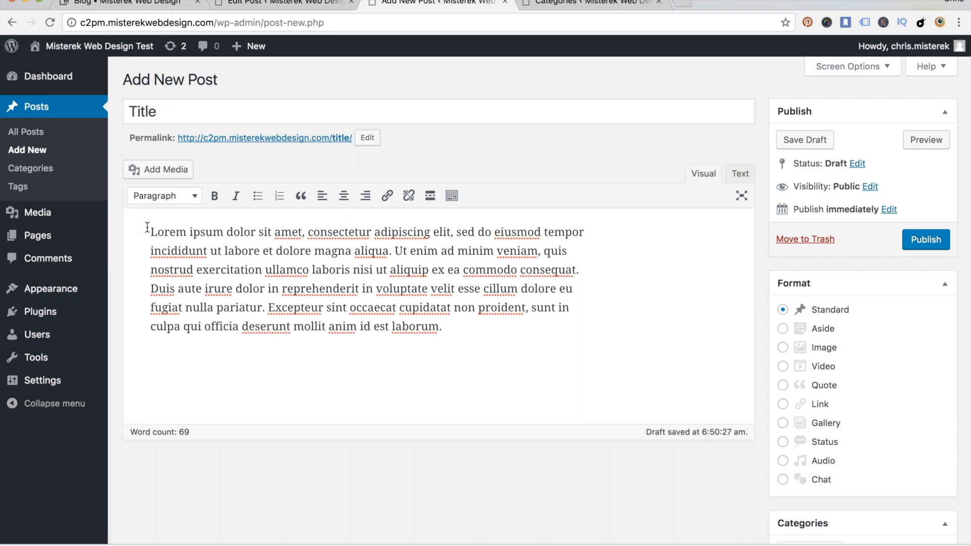
key("Return")
key("Return")
key("BackSpace")
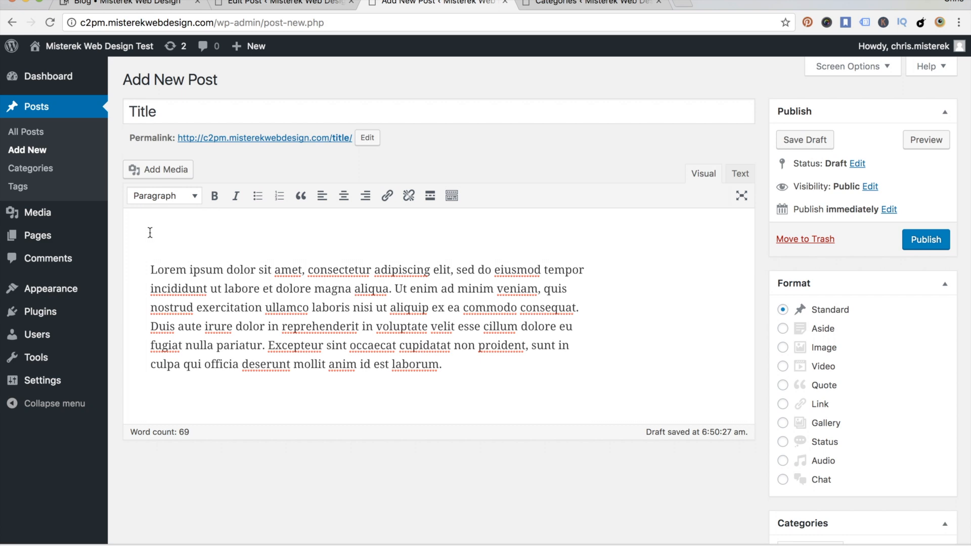
- Add the text "Heading 1" in Heading 1 style above the Lorem ipsum paragraph, followed by a new line
left_click(193, 201)
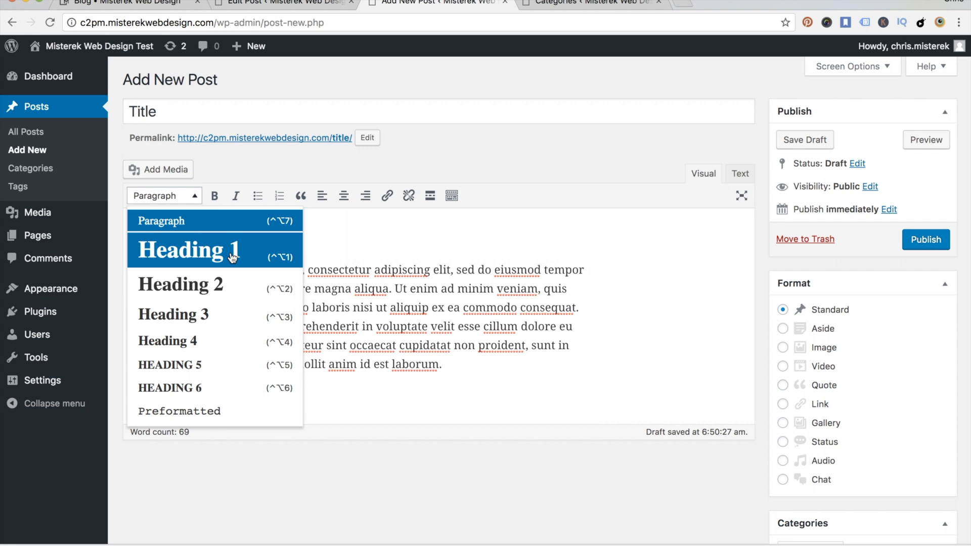
left_click(185, 256)
type("h")
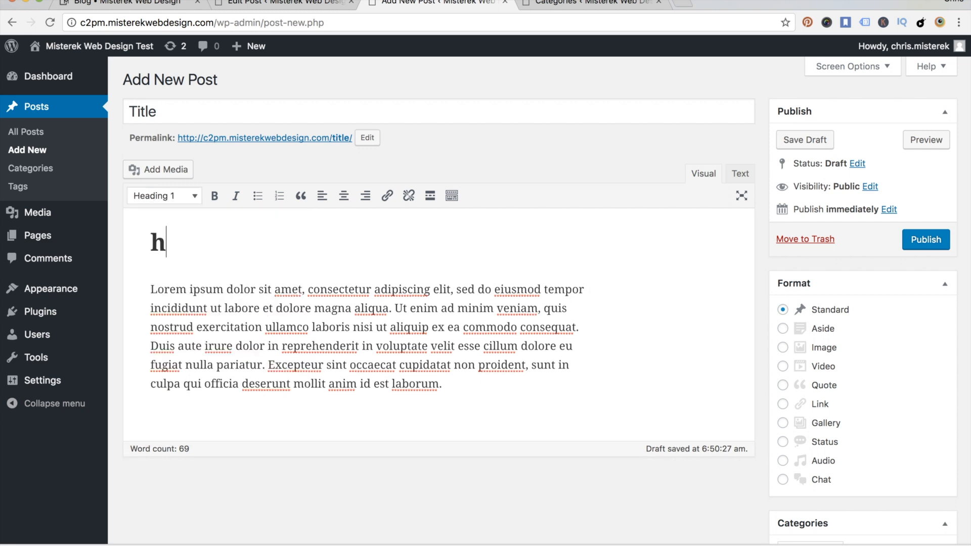
type("eading 1")
key("Home")
key("Right")
key("BackSpace")
type("H")
key("End")
key("Return")
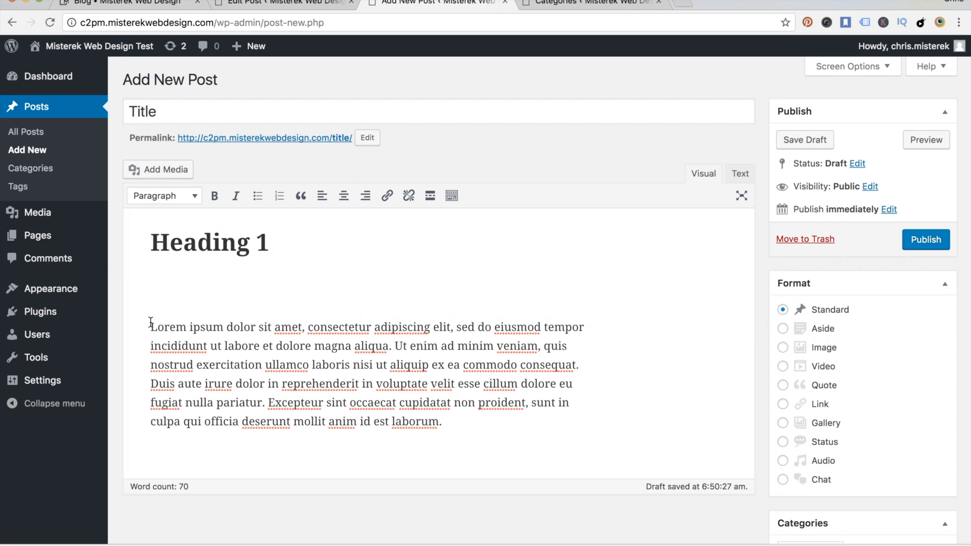
- Copy "Lorem ipsum dolor sit amet" from the paragraph onto the empty line above it and style the copy as Heading 1
left_click_drag(306, 320, 132, 315)
key("ctrl+c")
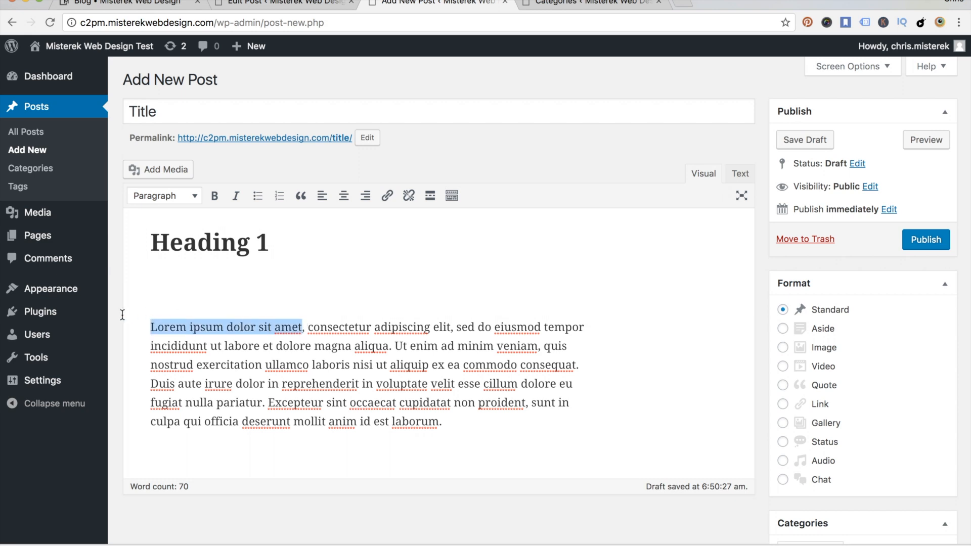
left_click(155, 283)
key("ctrl+v")
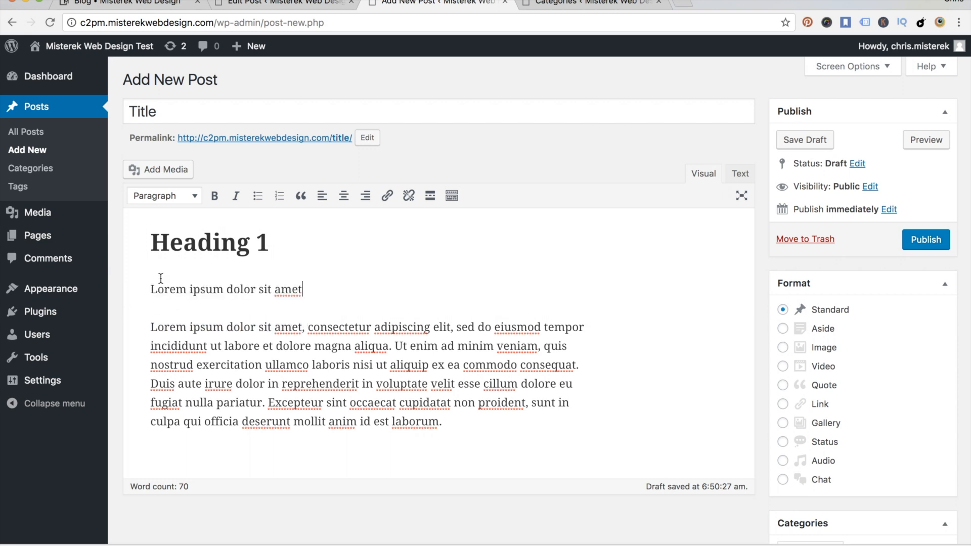
triple_click(293, 278)
left_click(189, 197)
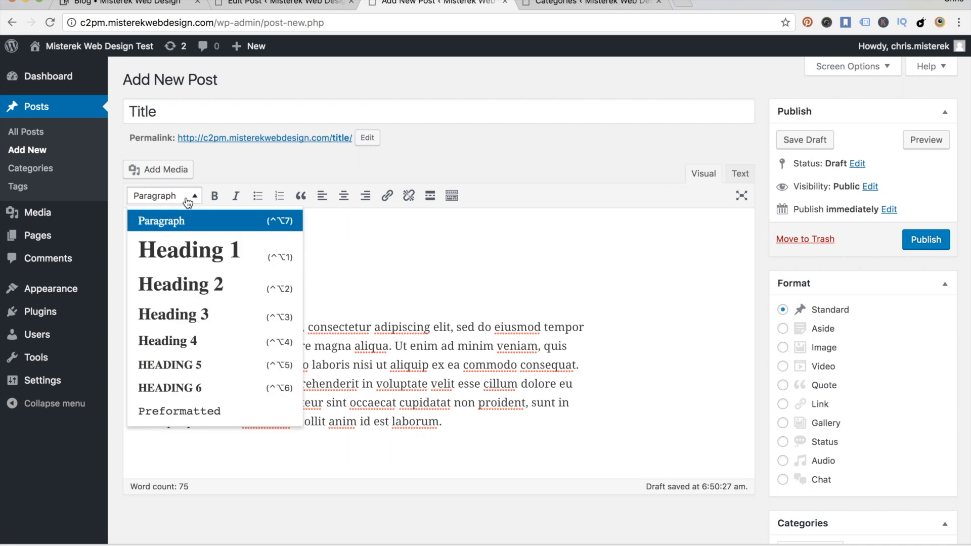
left_click(188, 250)
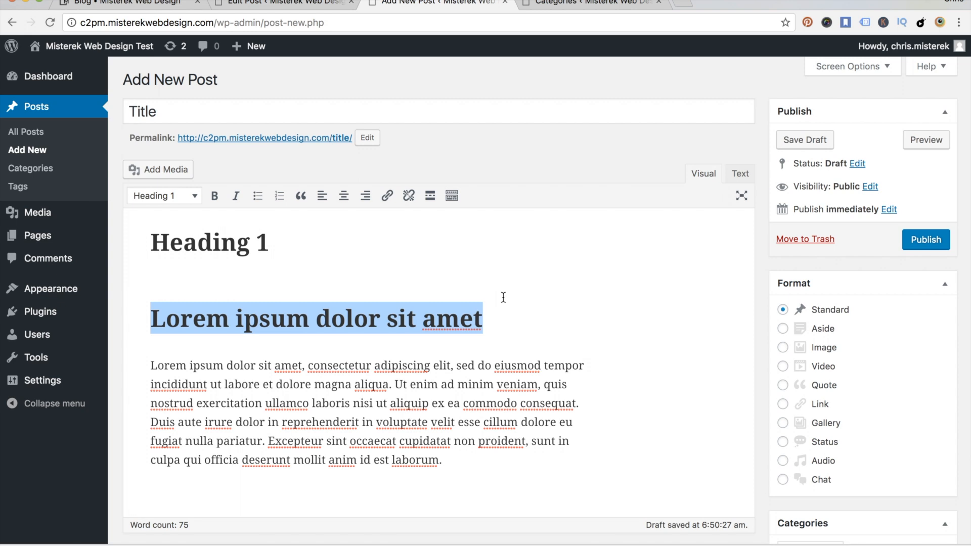
key("Left")
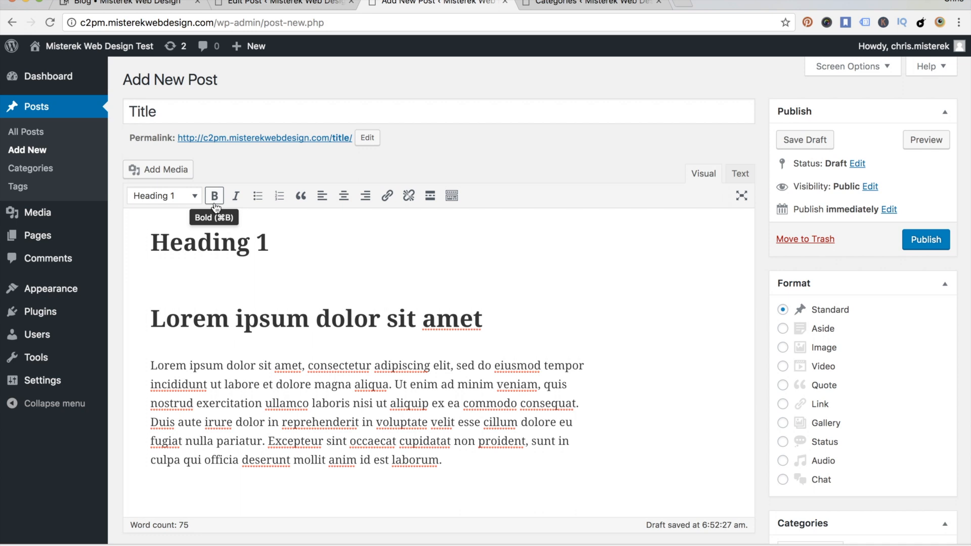
left_click(191, 196)
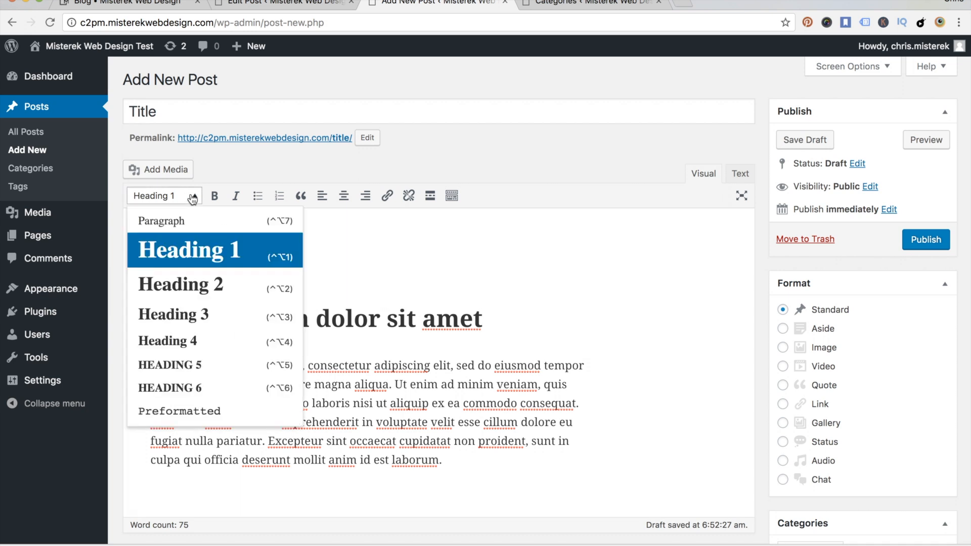
left_click(191, 266)
left_click_drag(151, 365, 224, 366)
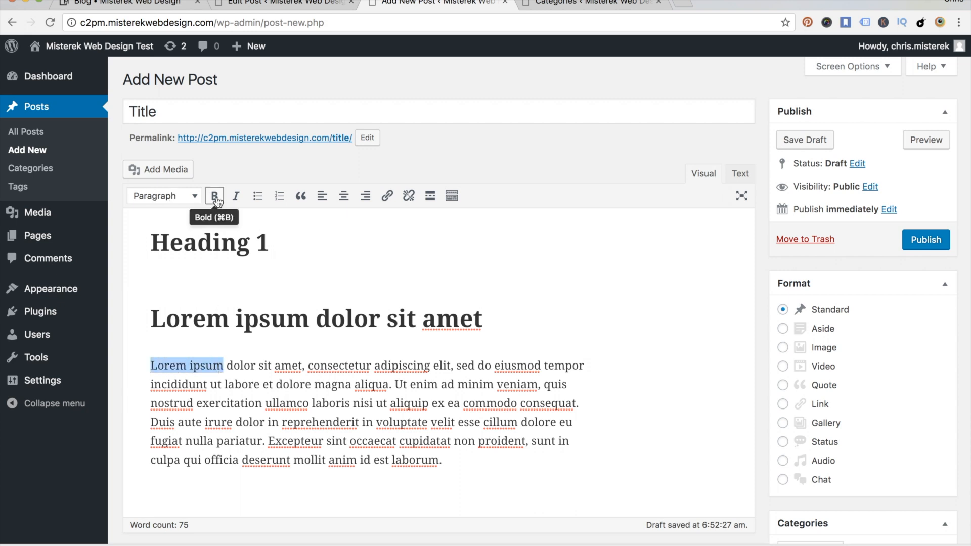
left_click(506, 318)
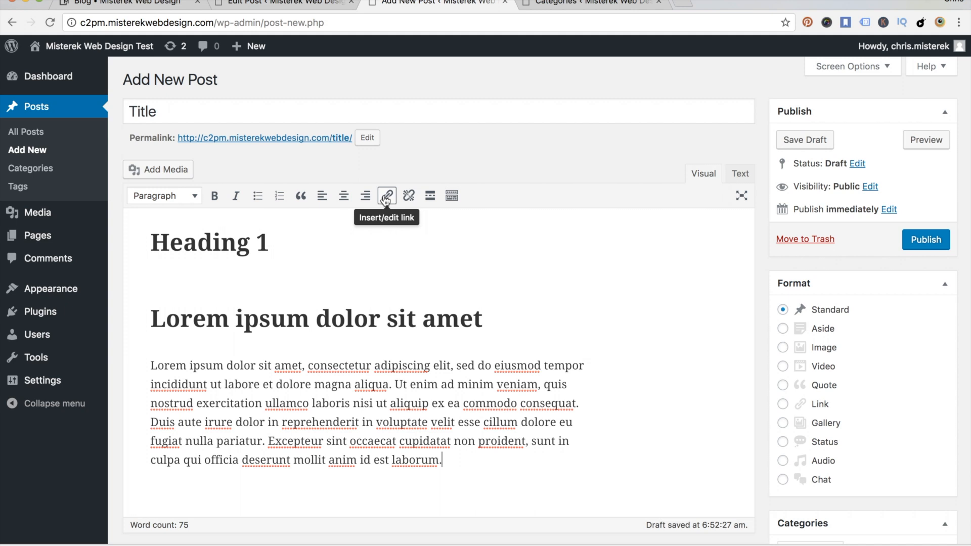
scroll(468, 418, "down", 2)
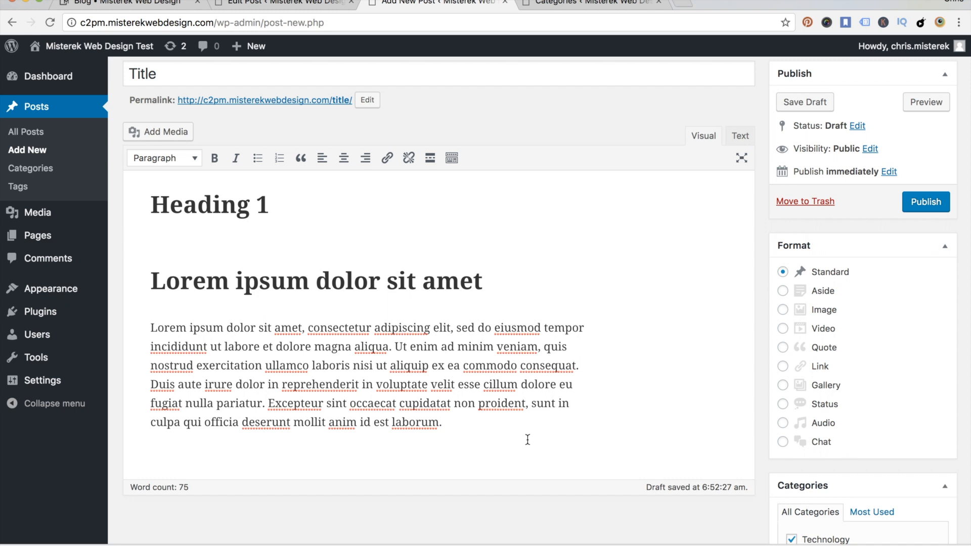
key("Return")
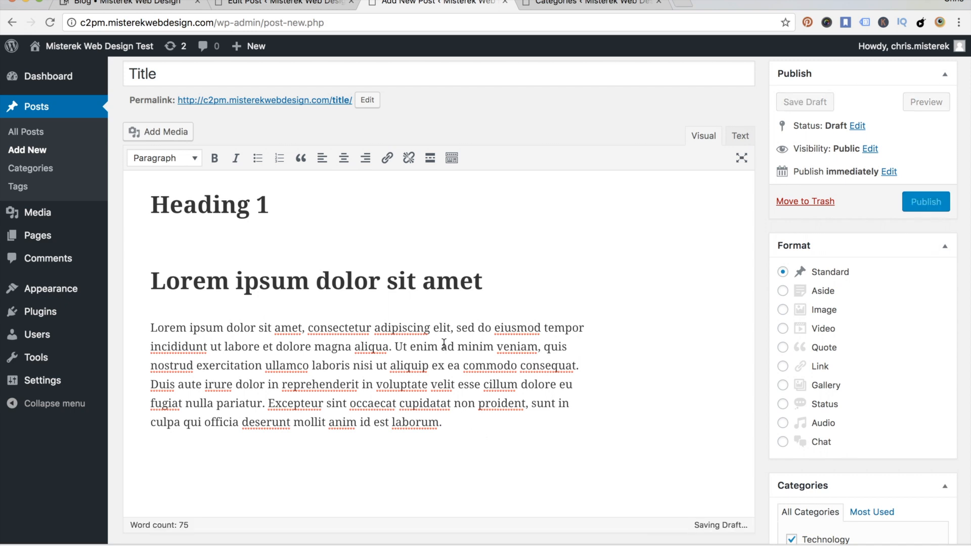
left_click(387, 158)
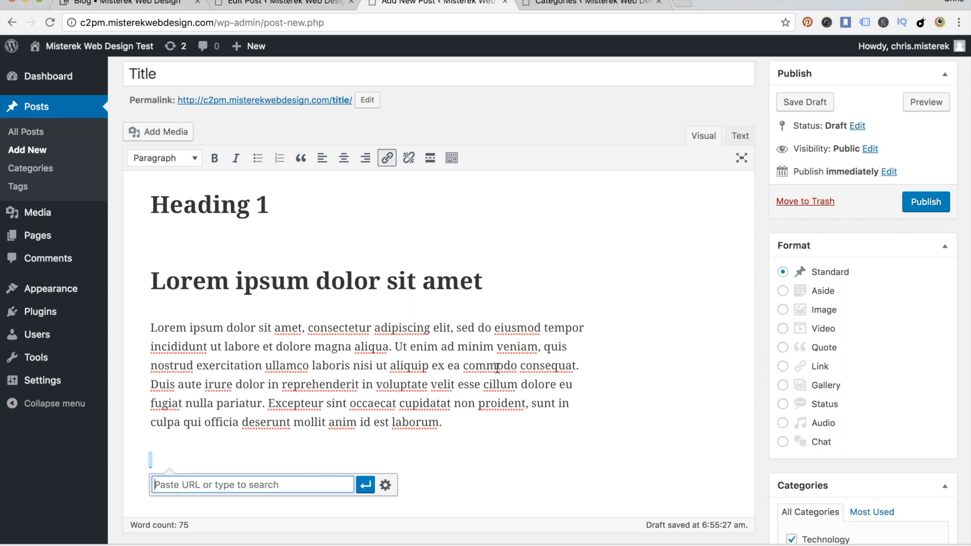
type("https:/")
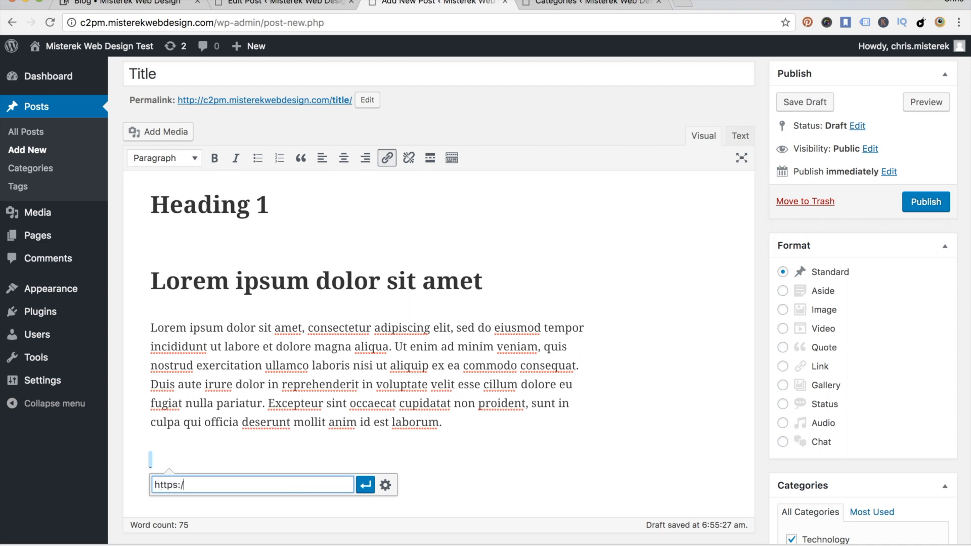
type("/misterekwebdesign.com")
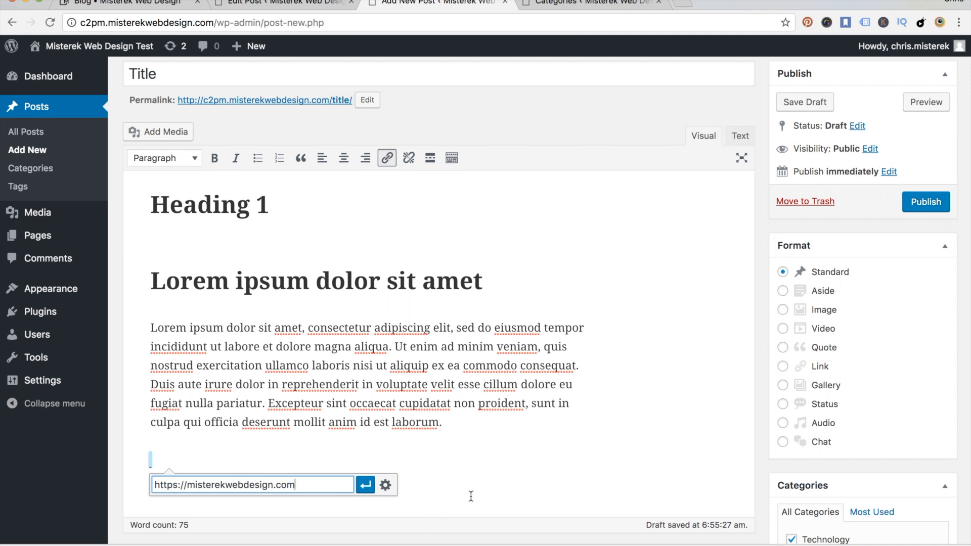
left_click(385, 486)
left_click(430, 202)
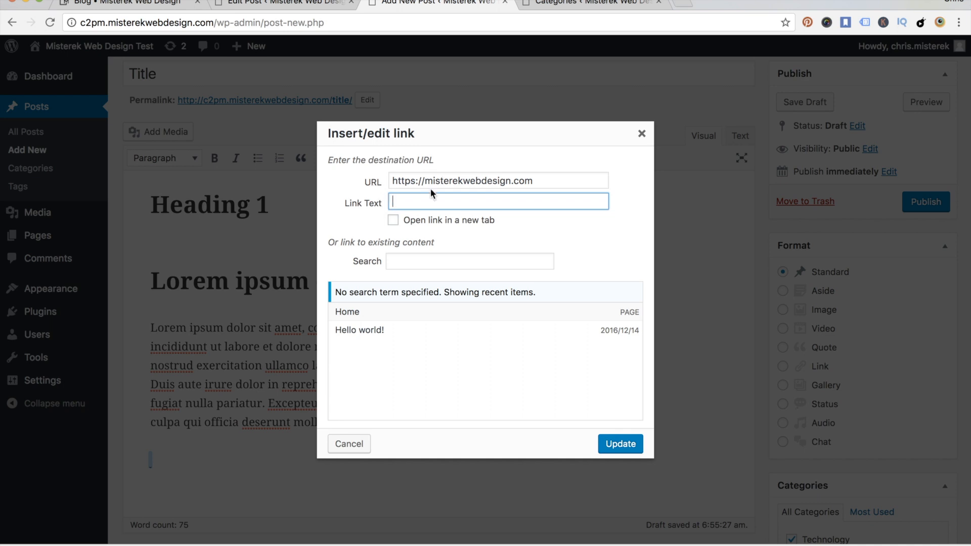
type("This is a link")
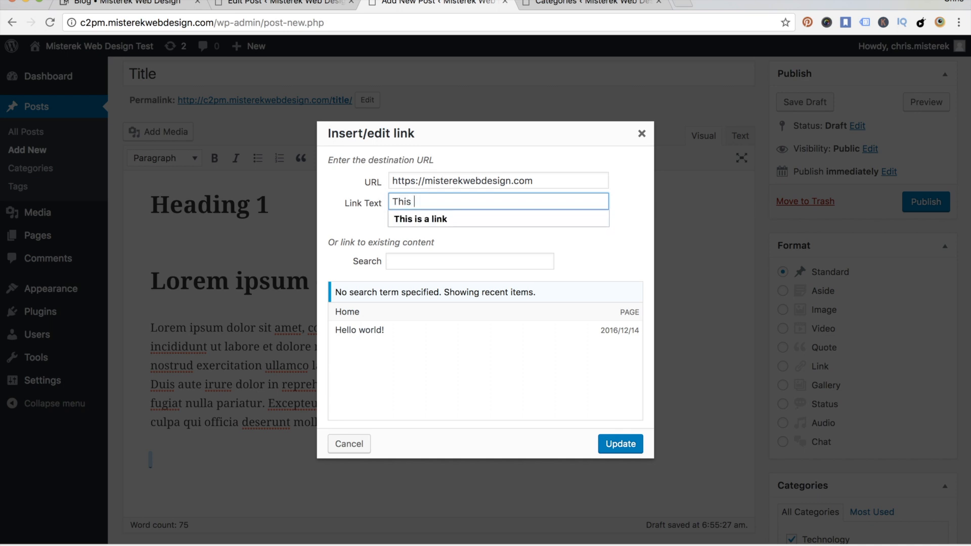
left_click(620, 443)
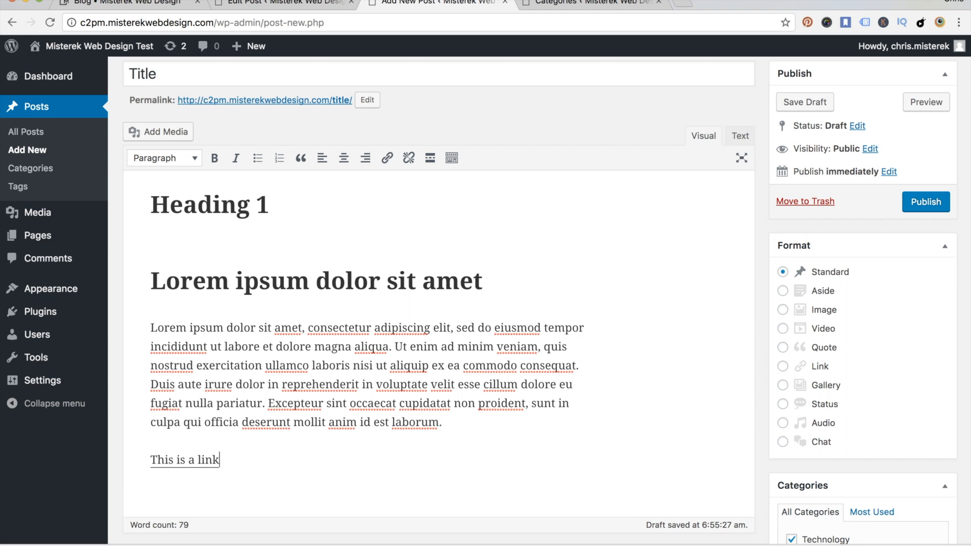
key("Return")
type("Link")
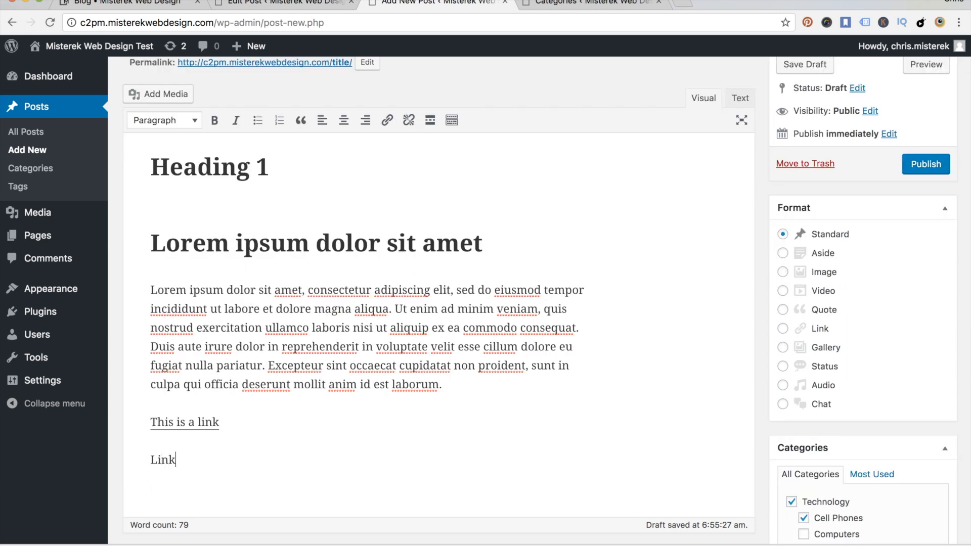
key("super+shift+Left")
left_click(386, 121)
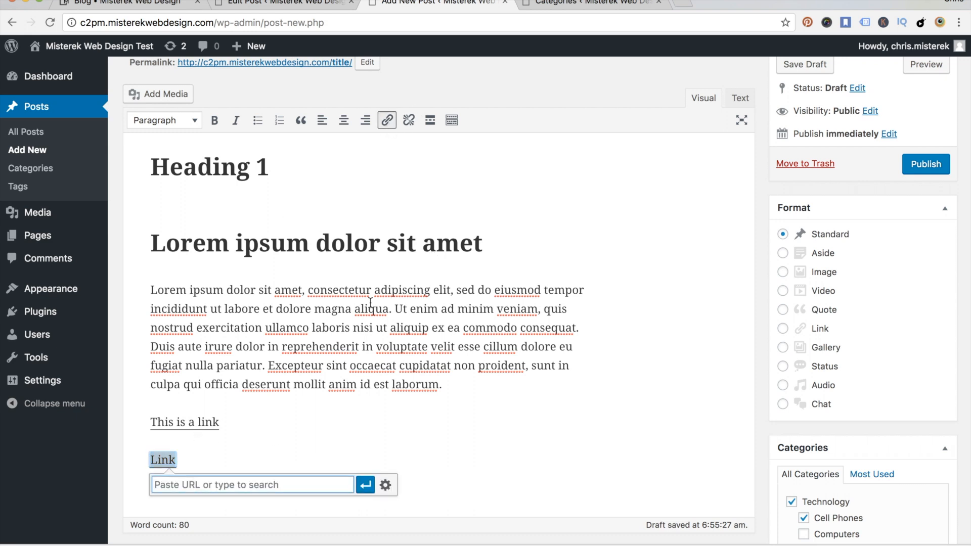
type("https:")
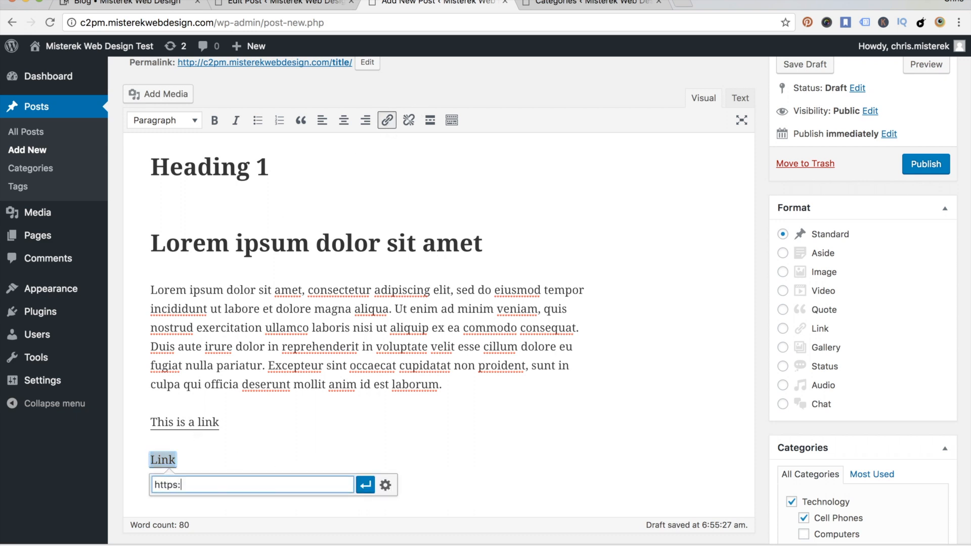
type("//misterekwebdesign.com")
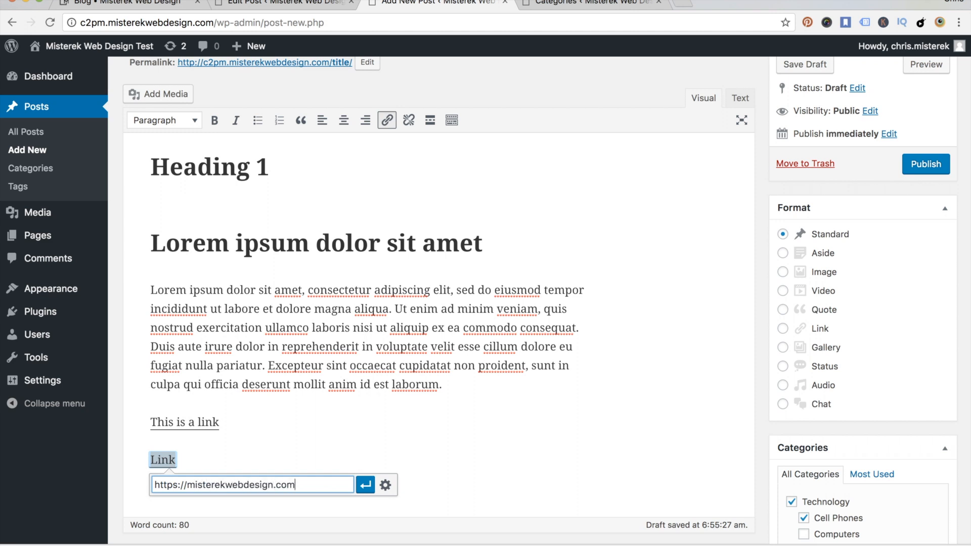
key("Return")
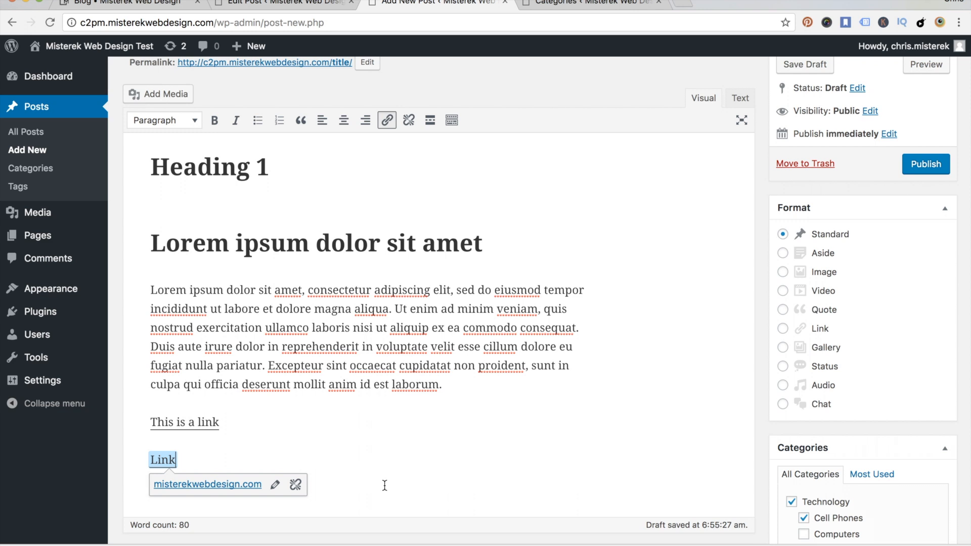
key("Return")
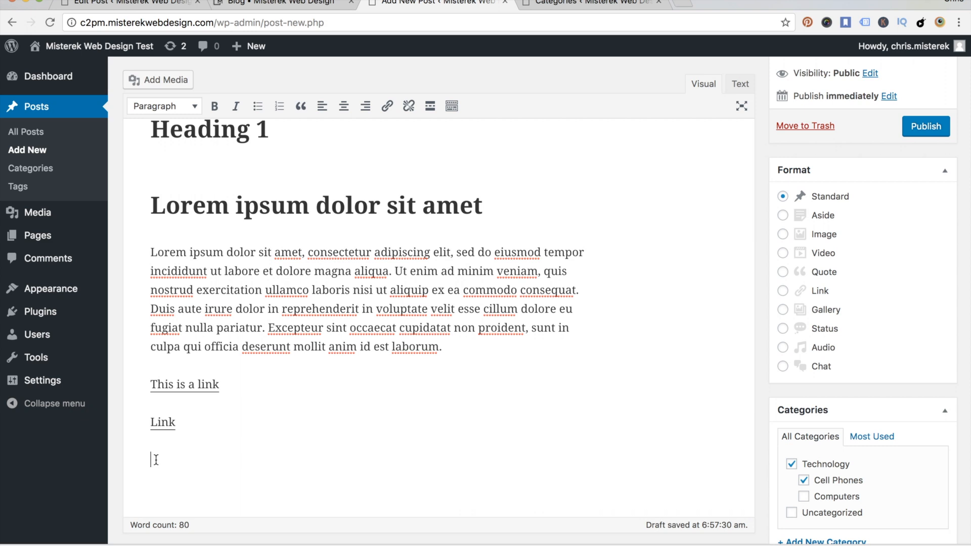
left_click(157, 459)
- Switch to the live Misterek Web Design blog page and examine how its posts are shortened with Read More
left_click(275, 8)
scroll(712, 194, "down", 15)
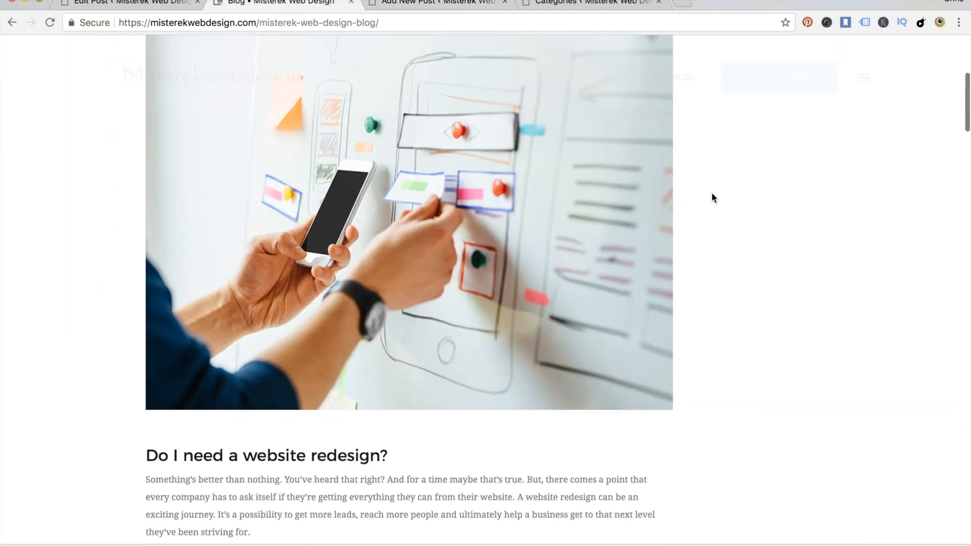
scroll(713, 193, "up", 5)
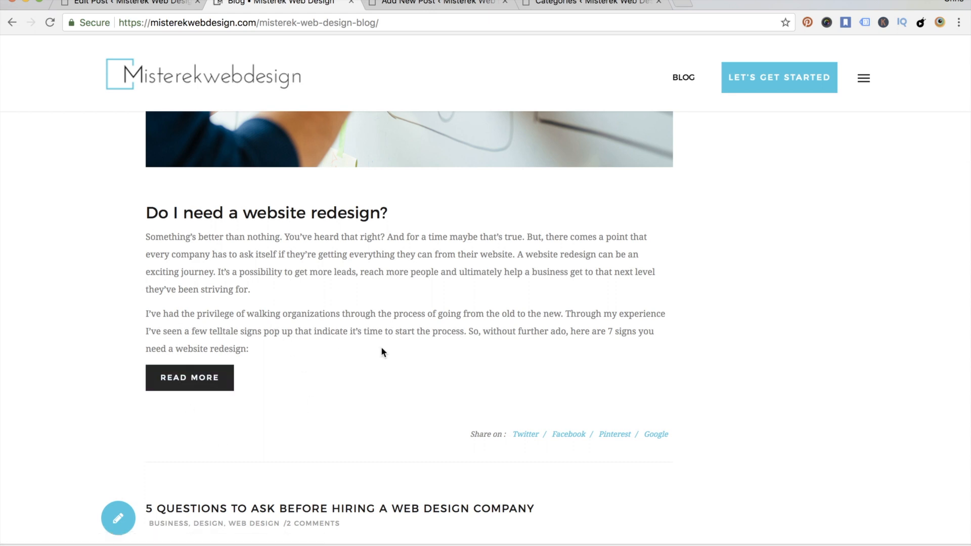
scroll(381, 347, "down", 15)
scroll(380, 347, "down", 8)
scroll(381, 347, "up", 15)
scroll(381, 347, "up", 12)
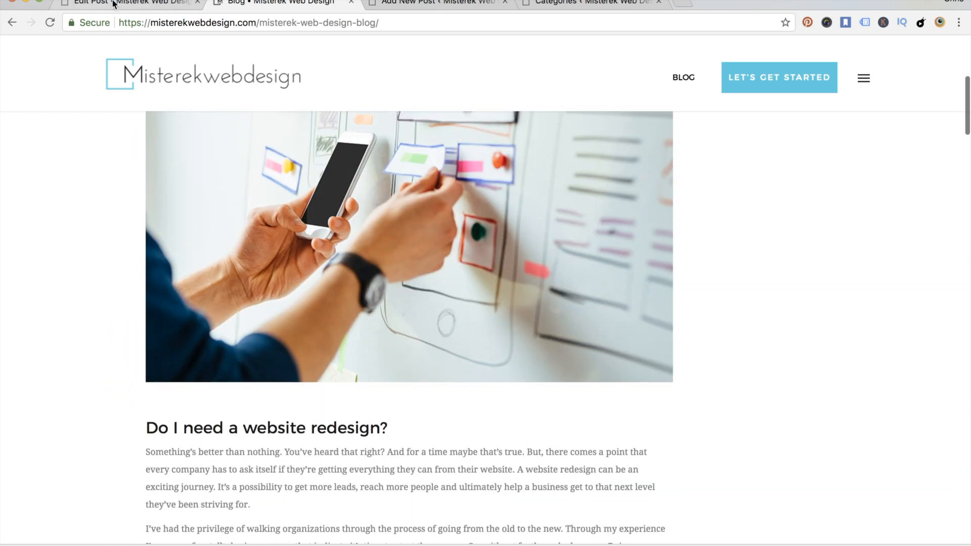
- In the open "7 Signs You Need a Website Redesign" post, delete the More break before section 1 and update the post
left_click(114, 5)
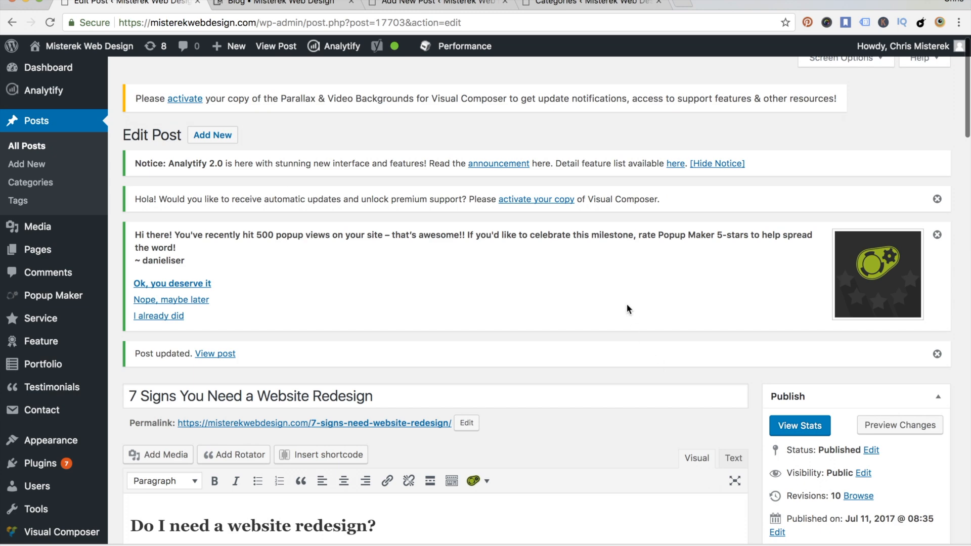
scroll(591, 249, "down", 7)
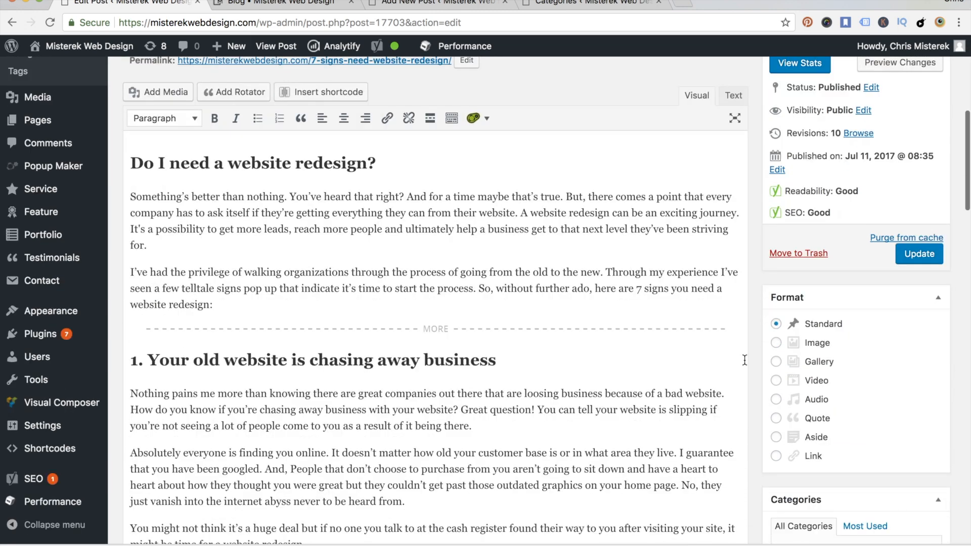
left_click_drag(730, 328, 127, 336)
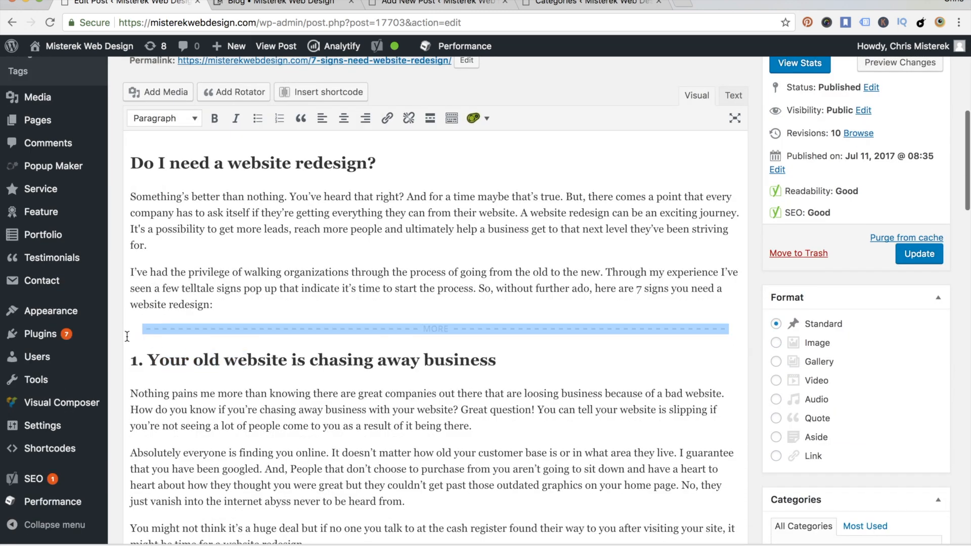
key("BackSpace")
left_click(724, 330)
left_click(725, 332)
key("BackSpace")
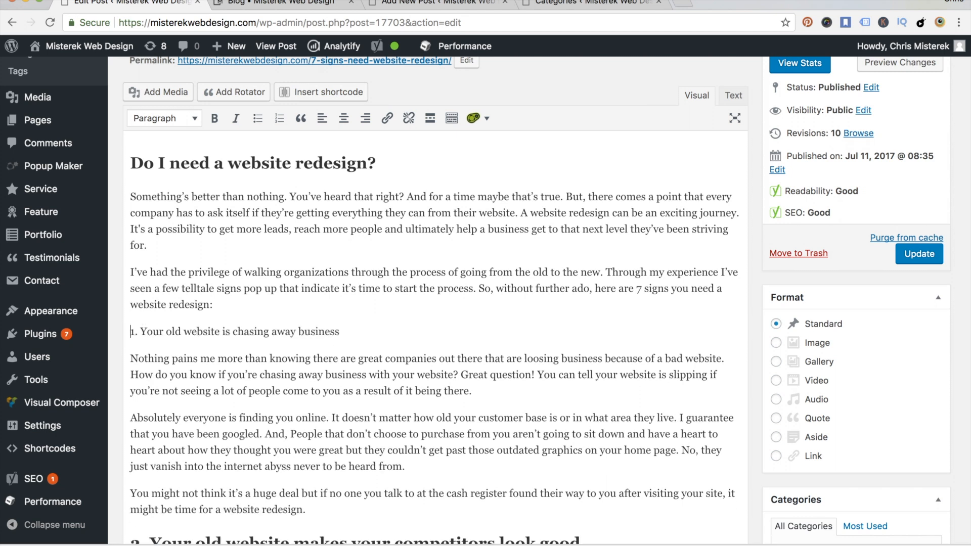
left_click(919, 254)
- Reload the live blog page and examine how much of the website redesign post is displayed before the next post
left_click(276, 3)
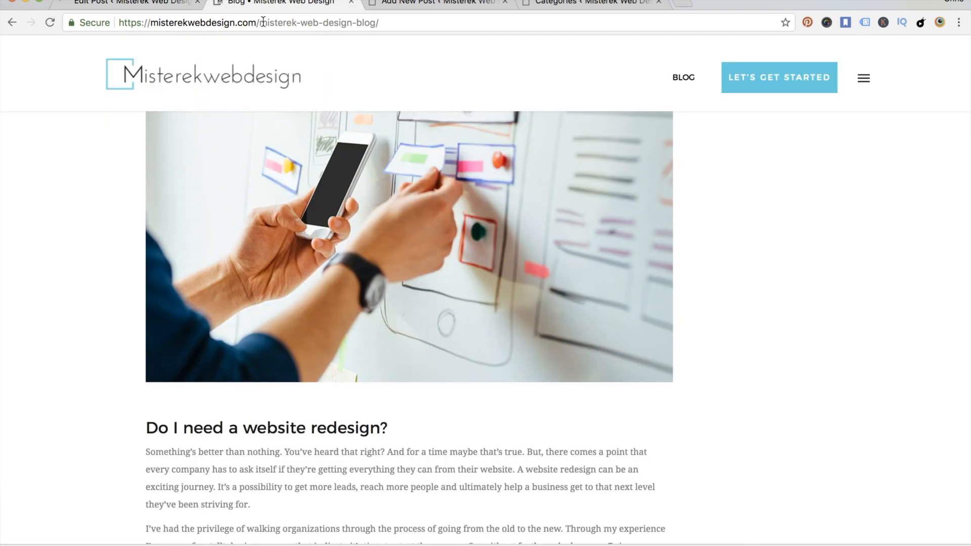
left_click(261, 22)
key("Return")
scroll(849, 215, "up", 5)
scroll(849, 215, "down", 15)
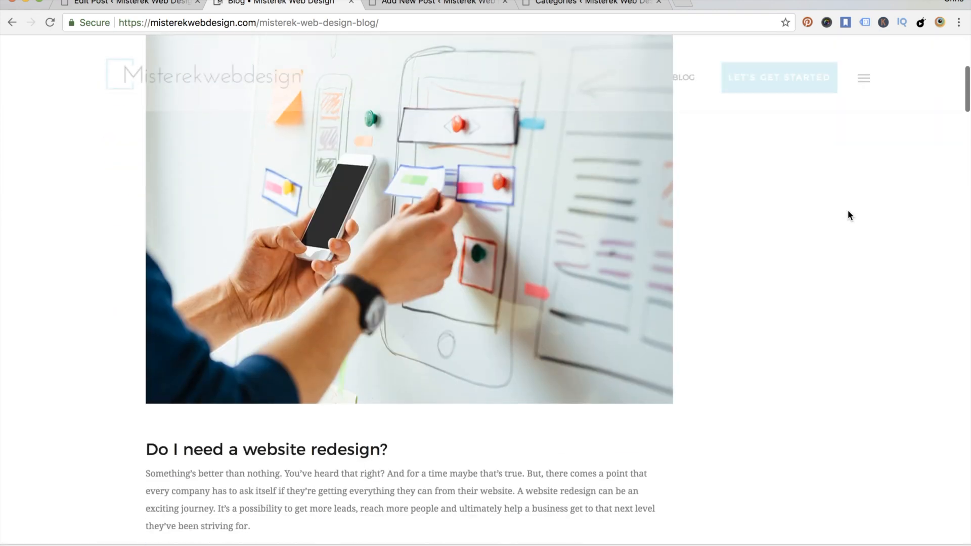
scroll(848, 212, "down", 13)
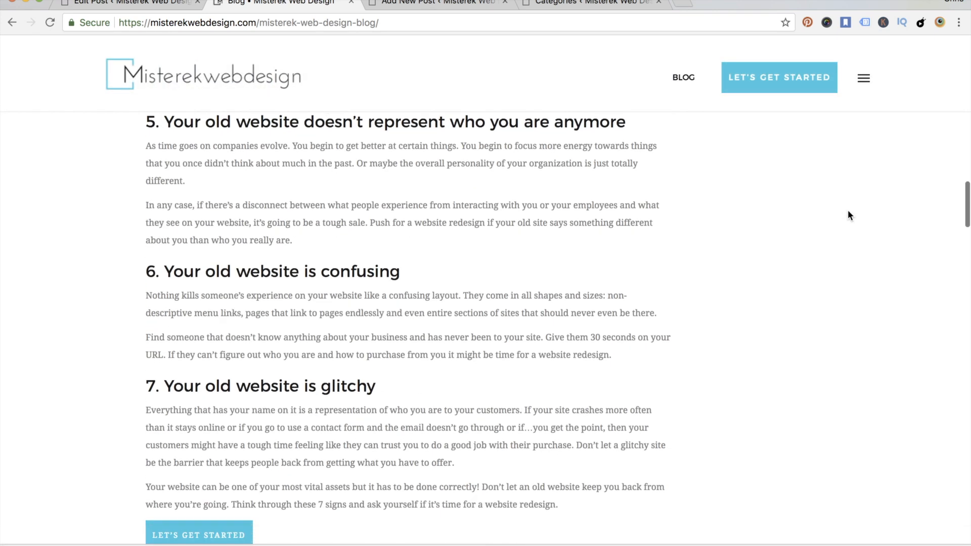
scroll(849, 211, "up", 5)
scroll(848, 215, "up", 15)
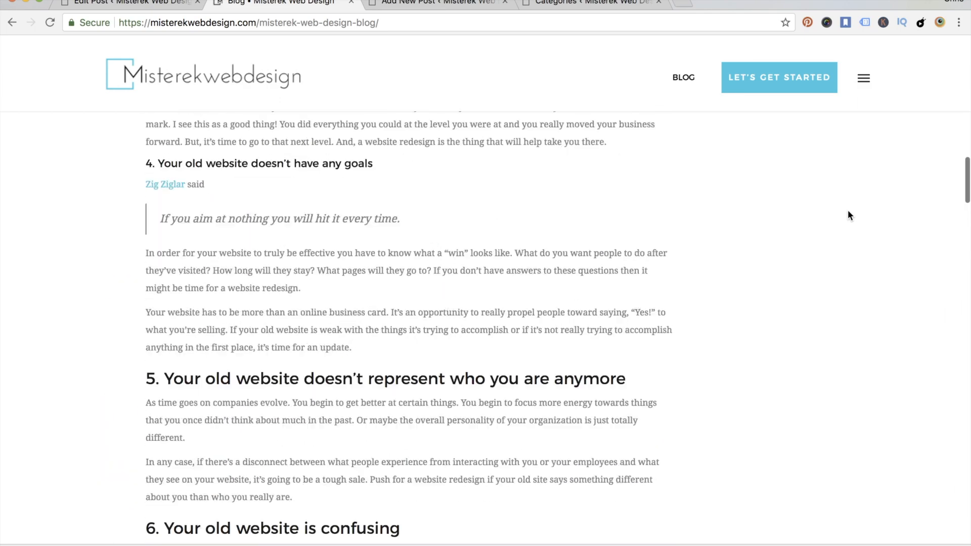
scroll(848, 215, "up", 4)
scroll(848, 214, "down", 15)
scroll(847, 211, "down", 4)
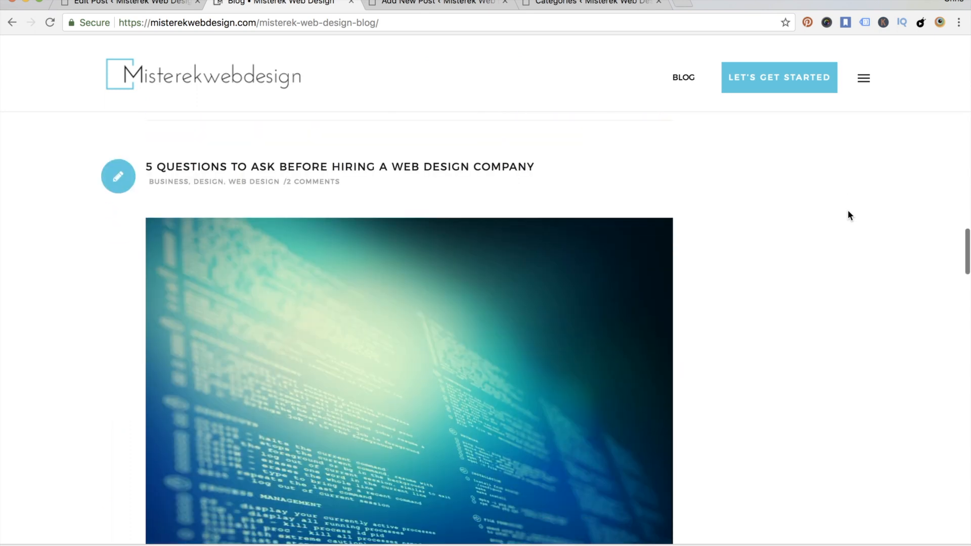
scroll(848, 210, "down", 2)
scroll(848, 210, "up", 2)
scroll(848, 211, "down", 2)
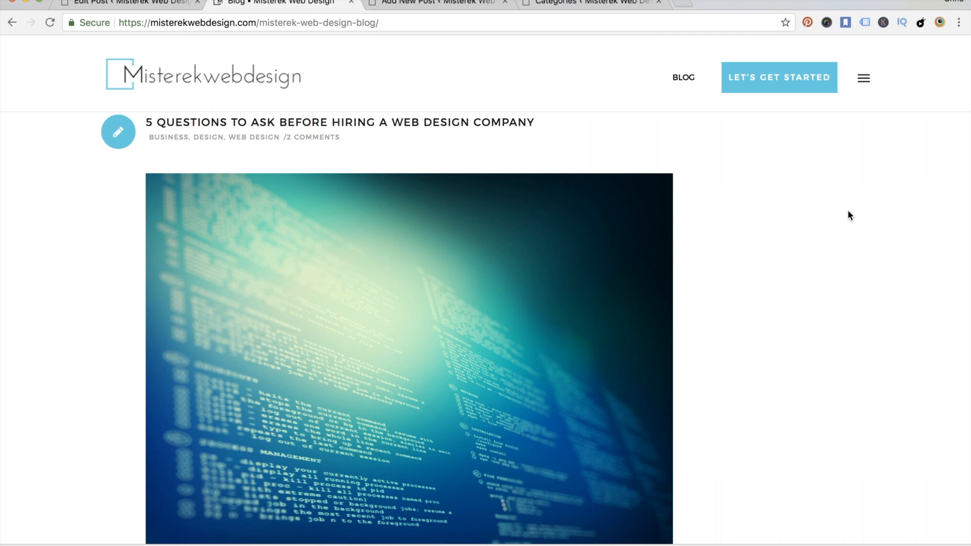
- Compare the shortened posts further down the live blog page with the full-length website redesign post
scroll(848, 213, "down", 5)
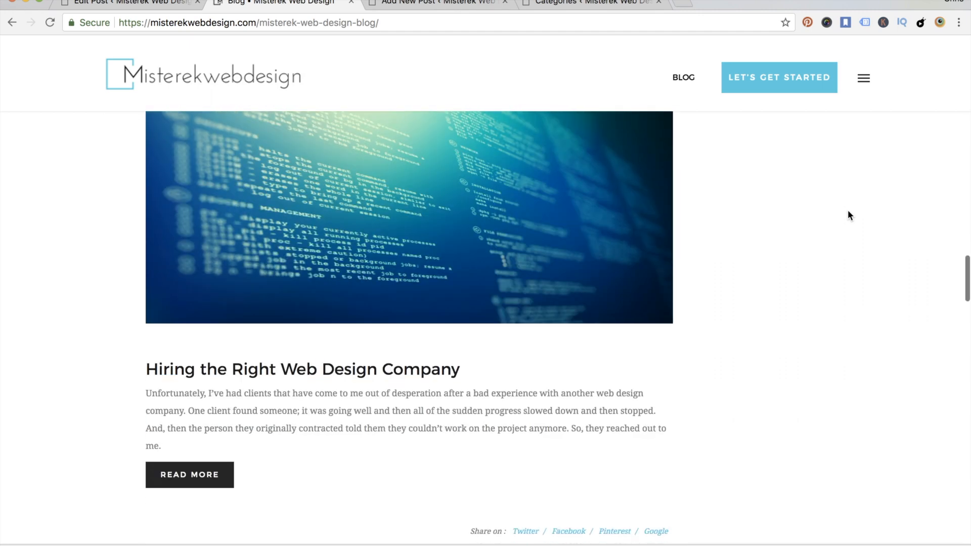
scroll(848, 214, "down", 9)
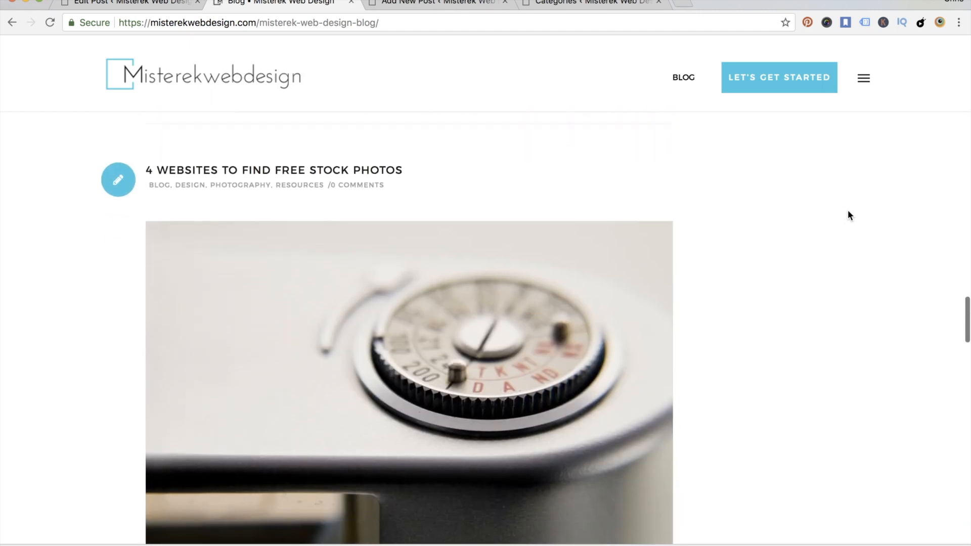
scroll(848, 213, "up", 15)
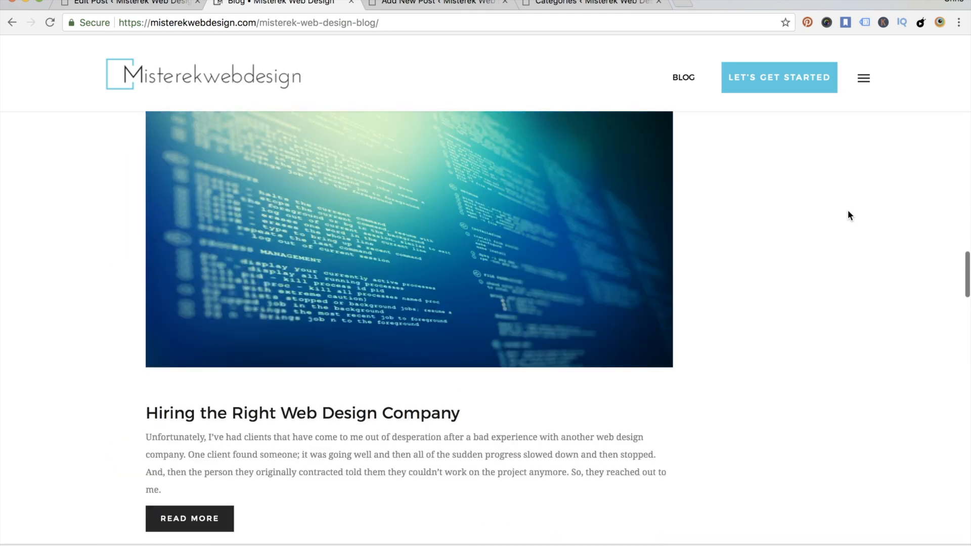
scroll(848, 215, "up", 20)
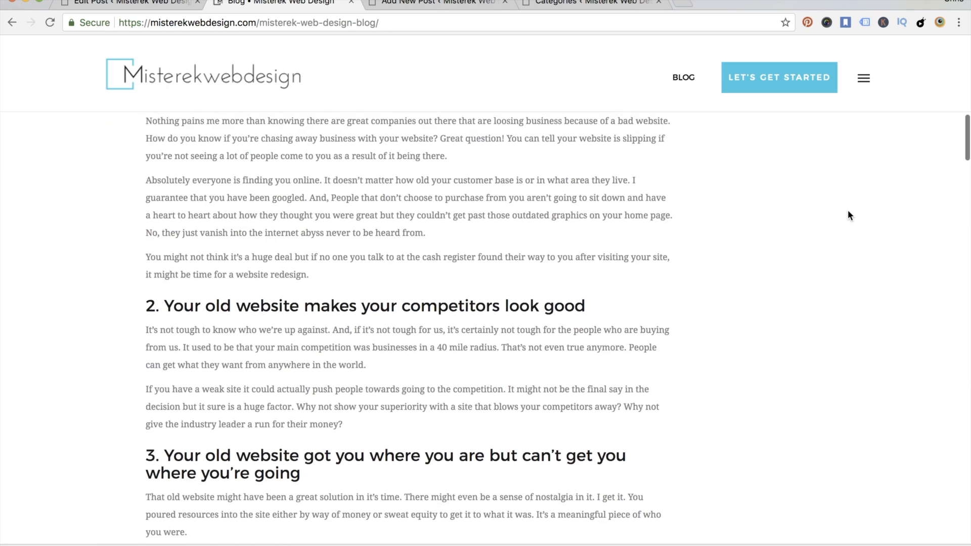
scroll(848, 214, "up", 10)
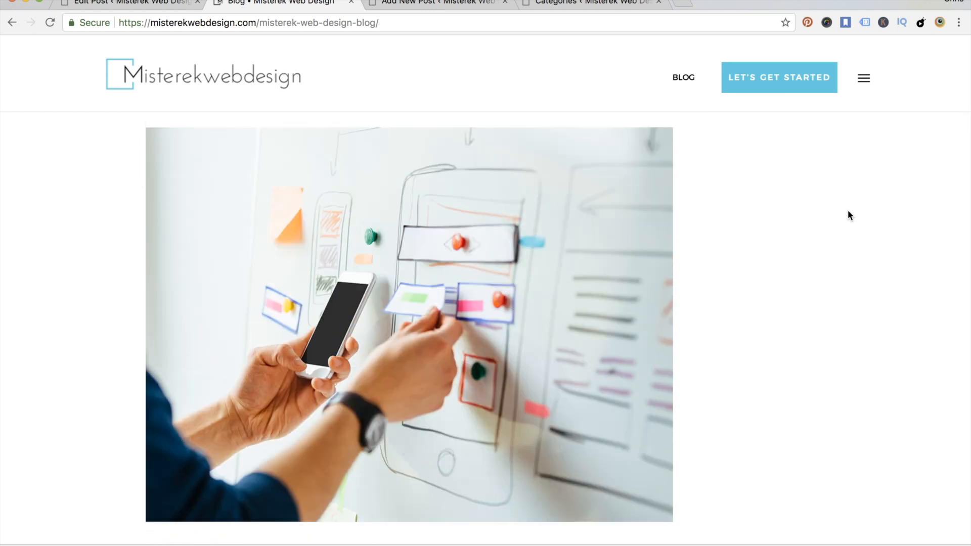
- In the new post draft, duplicate the Lorem ipsum body paragraph below itself, above the "This is a link" line
left_click(407, 2)
left_click_drag(467, 351, 105, 241)
key("ctrl+c")
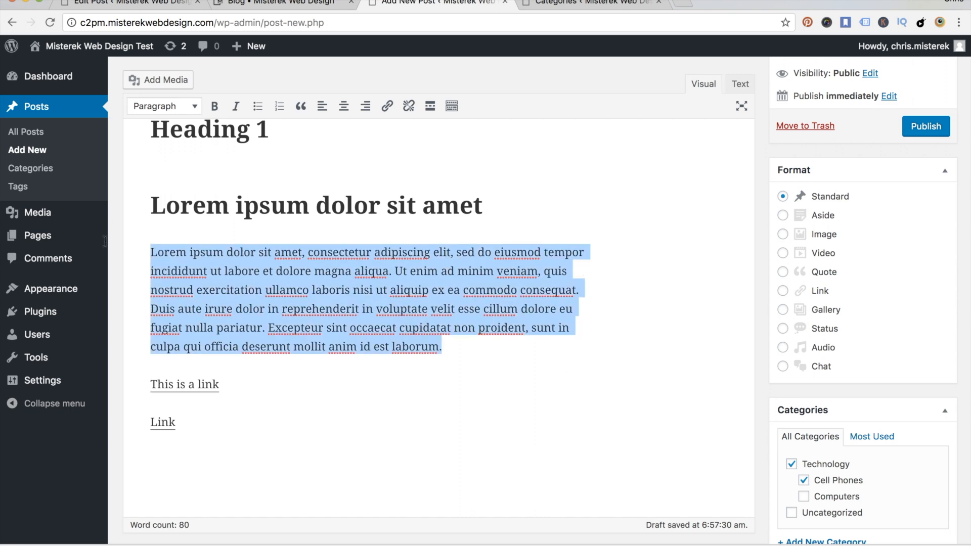
left_click(466, 342)
key("Return")
key("Return")
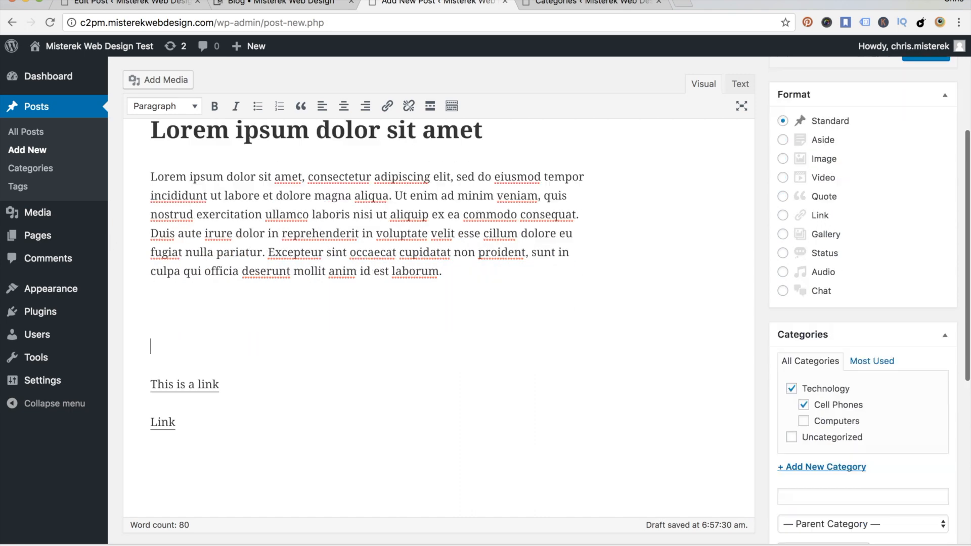
key("ctrl+v")
- Insert a Read More break on the empty line between the two Lorem ipsum paragraphs
left_click(232, 314)
scroll(503, 246, "up", 5)
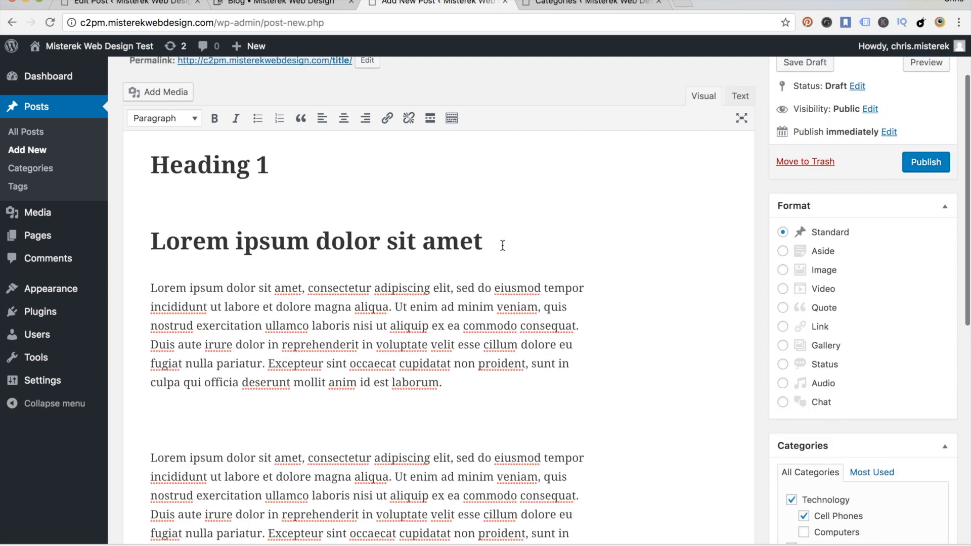
left_click(430, 119)
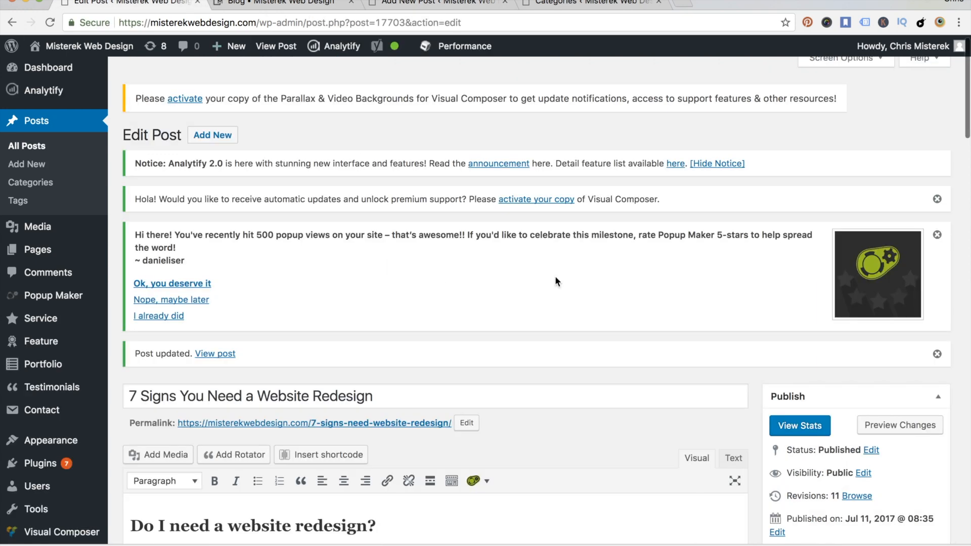
- In the "7 Signs You Need a Website Redesign" post, insert a Read More break before section 1 and update the post
scroll(555, 275, "down", 7)
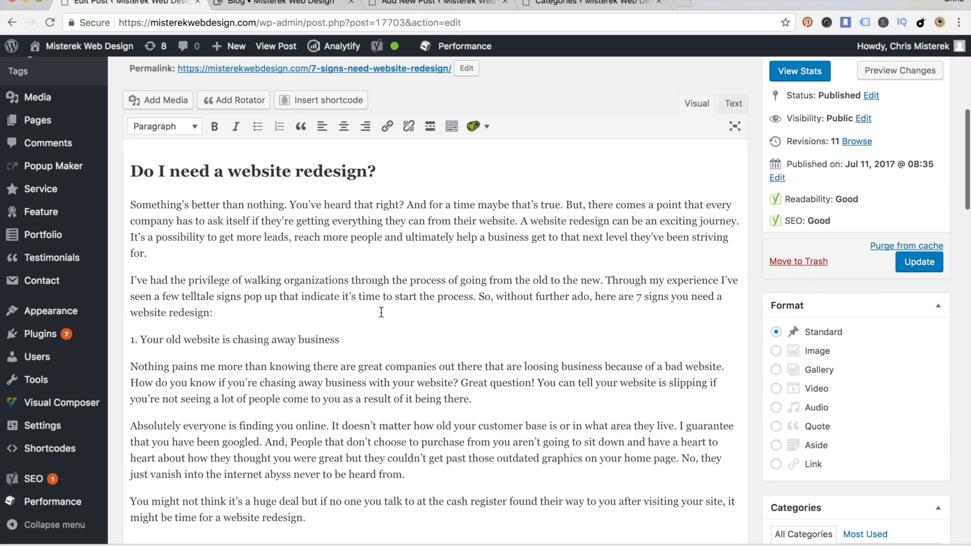
left_click(274, 320)
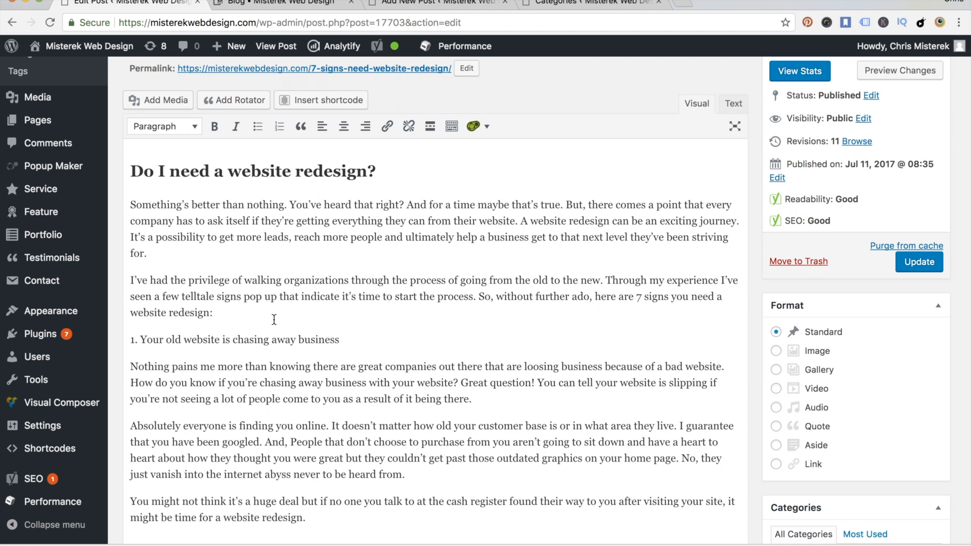
key("Return")
key("Return")
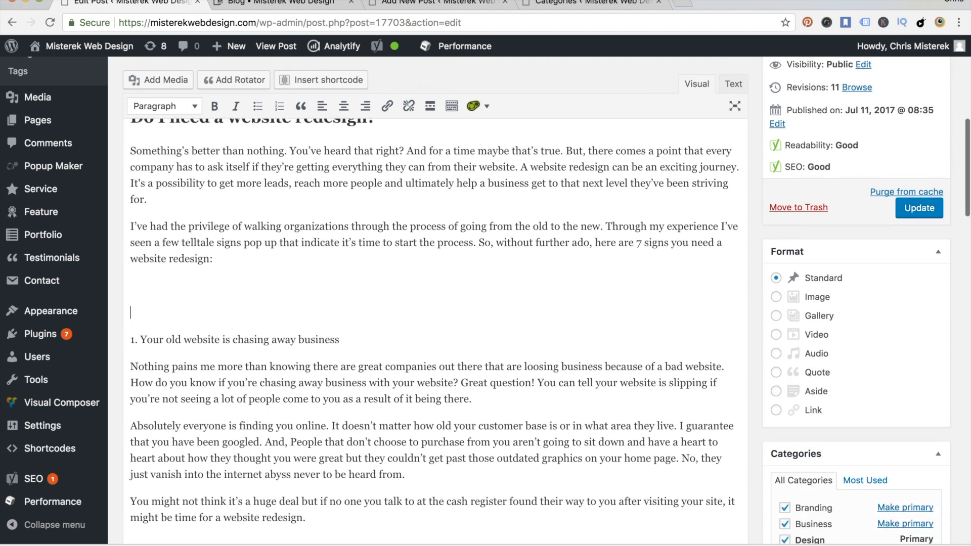
left_click(430, 105)
left_click(930, 208)
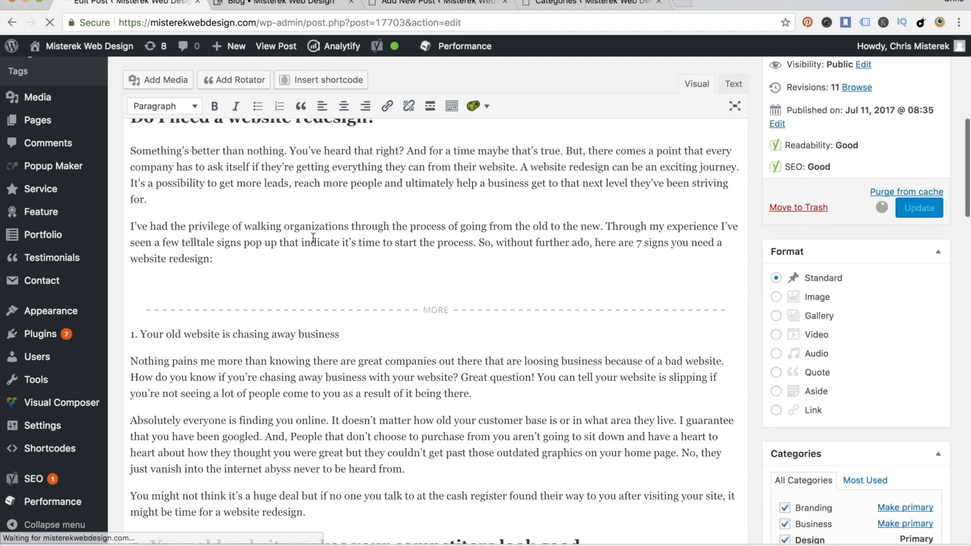
- Reload the live blog page to check how the website redesign post is displayed with its More break
left_click(249, 4)
left_click(244, 19)
key("Return")
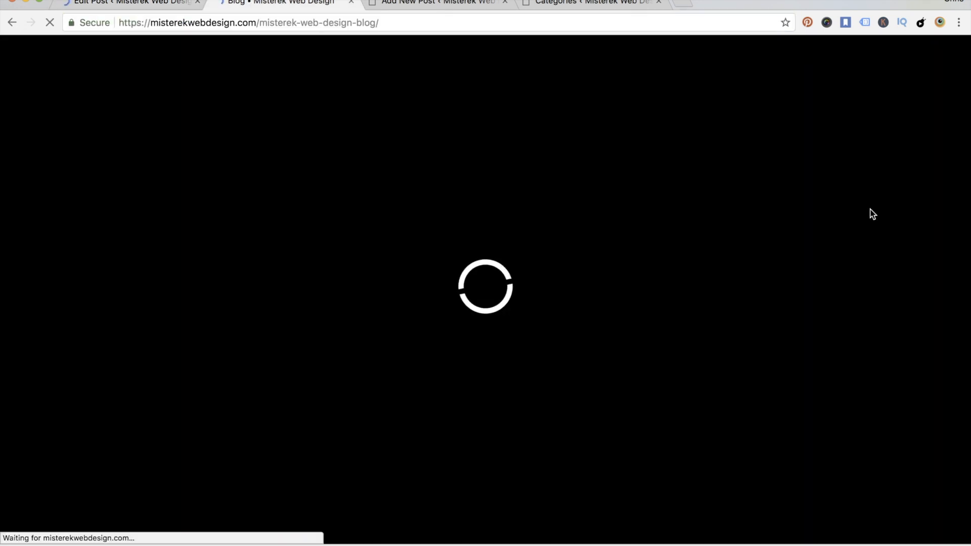
scroll(870, 214, "down", 2)
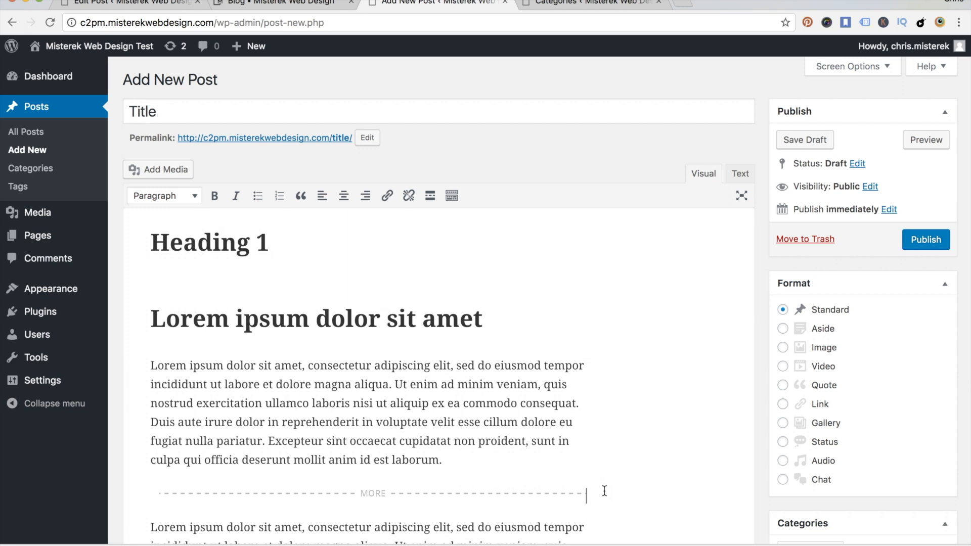
- In the new post draft, start an empty line below the More break and upload shutterstock_495520498.jpg from Downloads
key("Return")
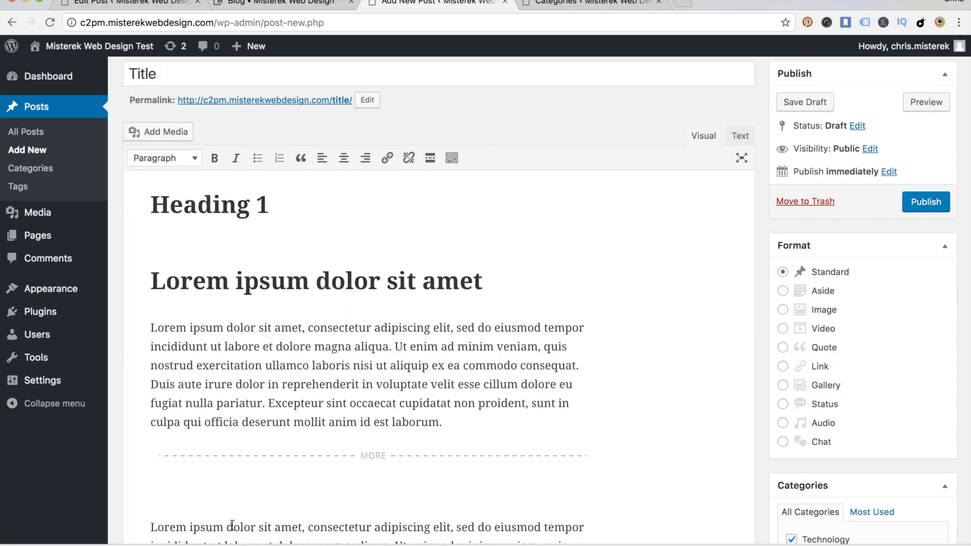
left_click(159, 133)
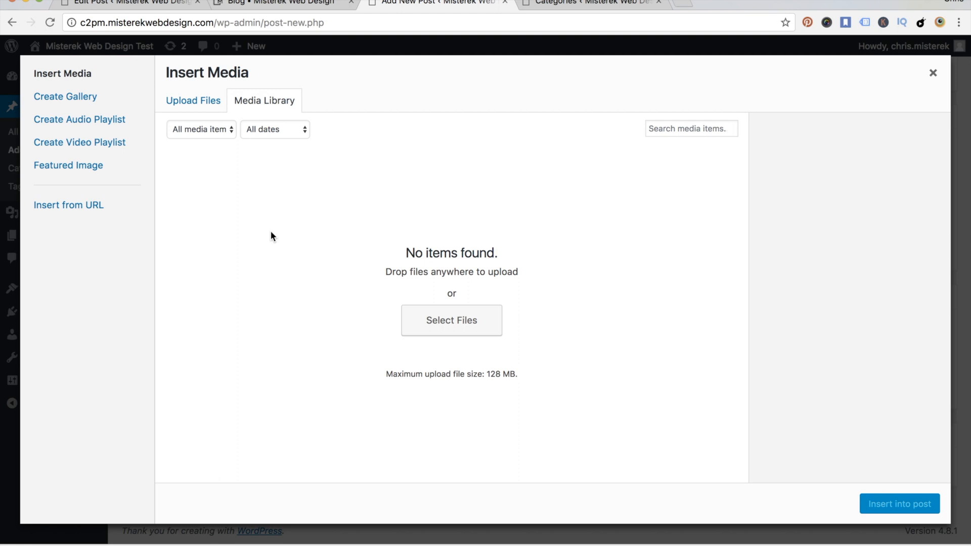
left_click(192, 104)
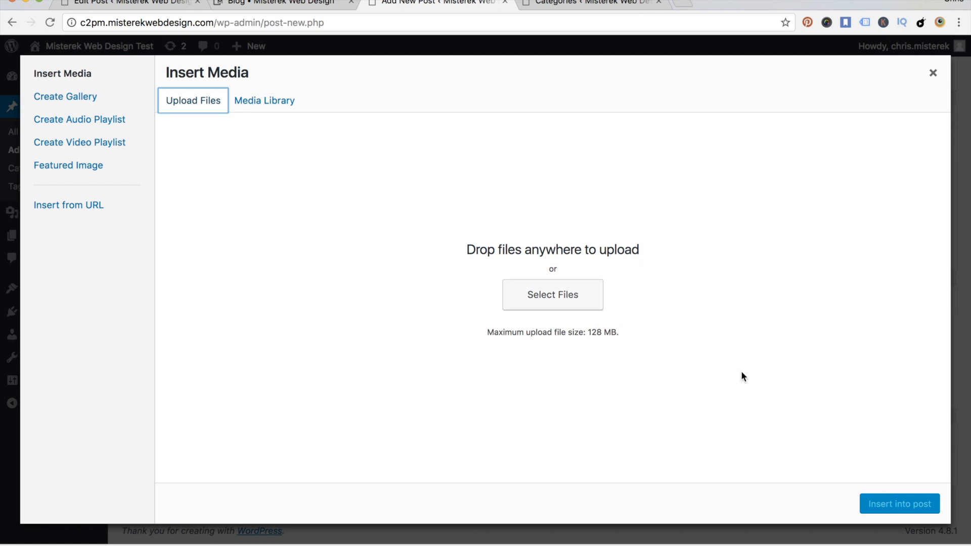
left_click(535, 293)
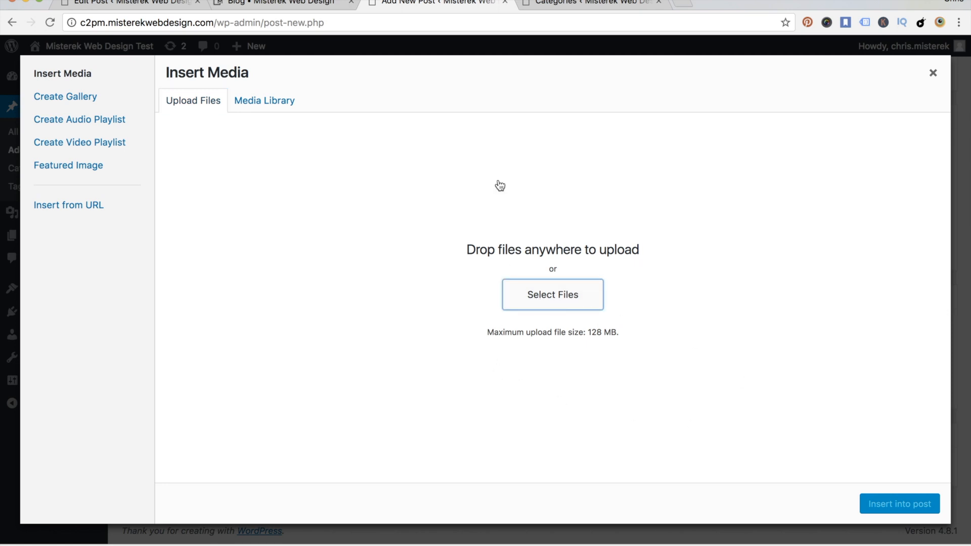
left_click(640, 318)
key("super+Tab")
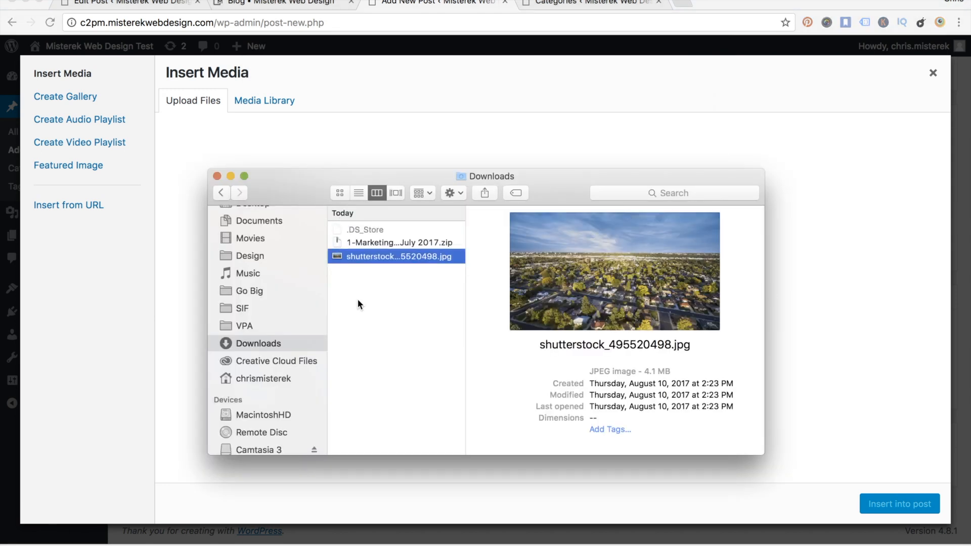
left_click_drag(380, 261, 841, 203)
- Set the uploaded image's title to "My Image" and its alt text to "This is an image of a neighborhood"
left_click(842, 203)
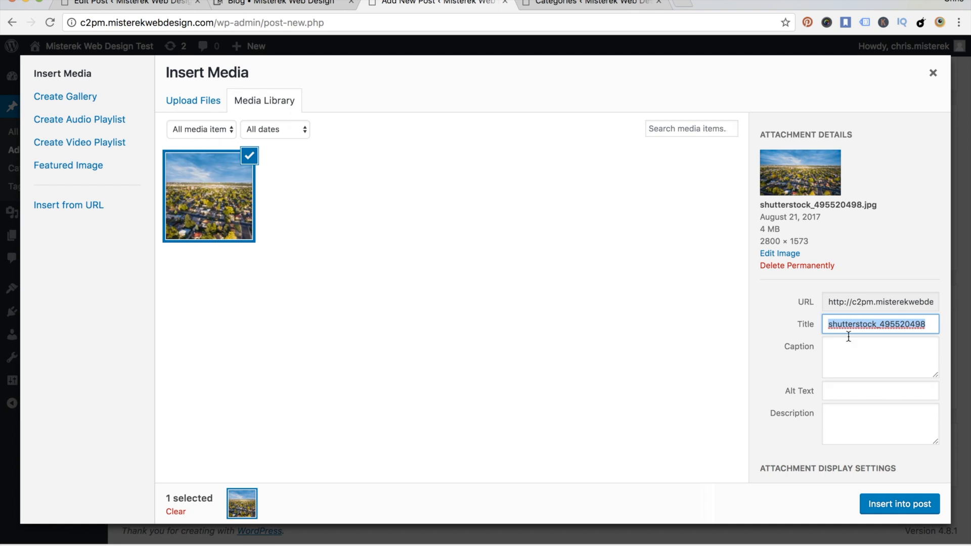
type("My Image")
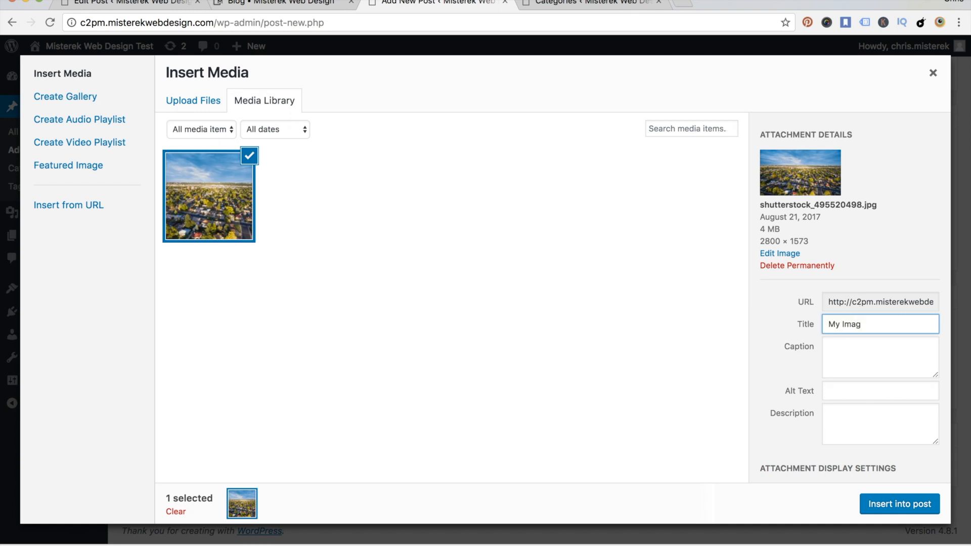
key("Tab")
key("Tab")
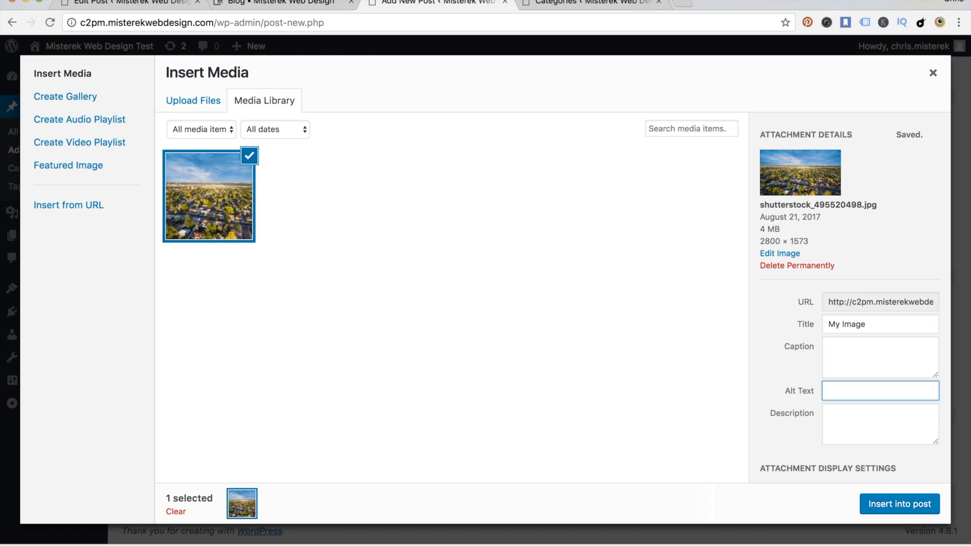
type("This is an image of ")
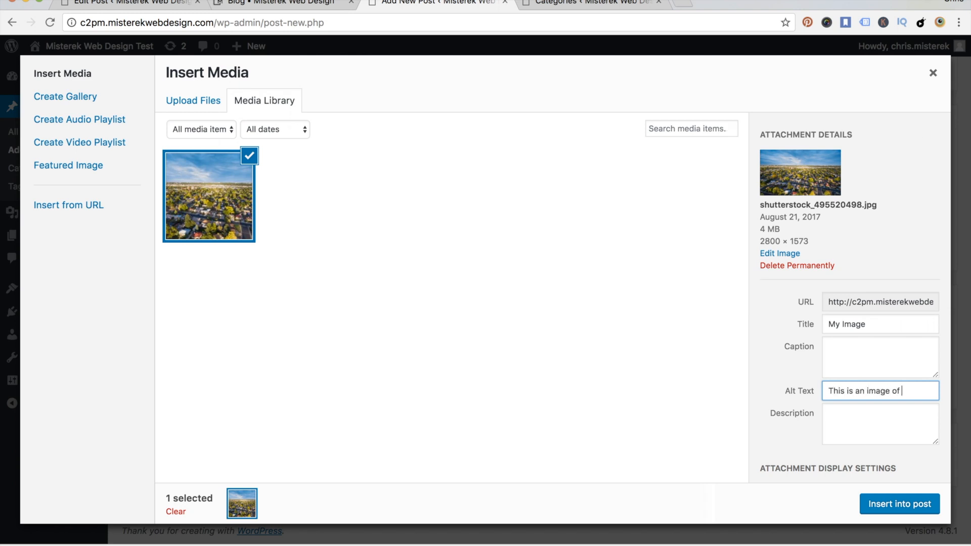
type("a neighborhood")
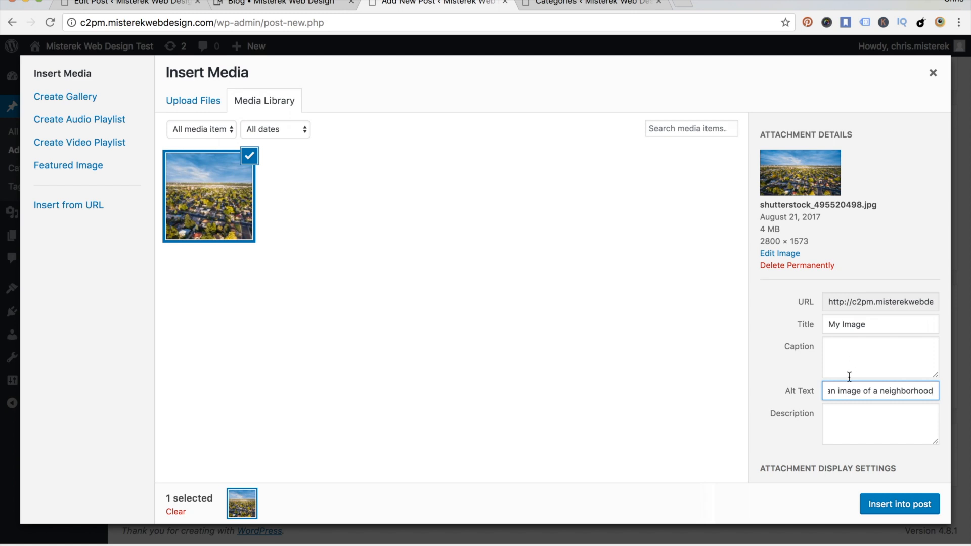
- Try Left alignment for the image and return the alignment to None
scroll(850, 377, "down", 5)
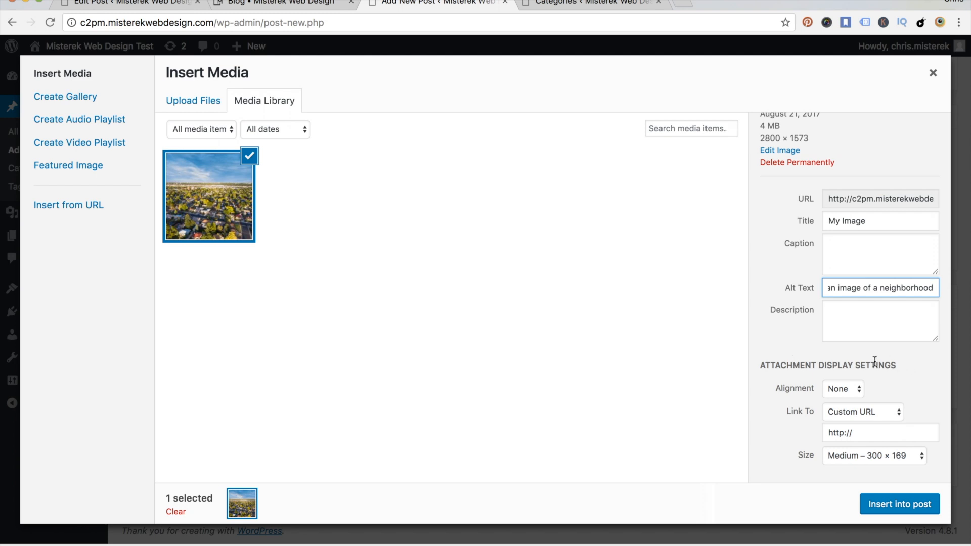
left_click(856, 390)
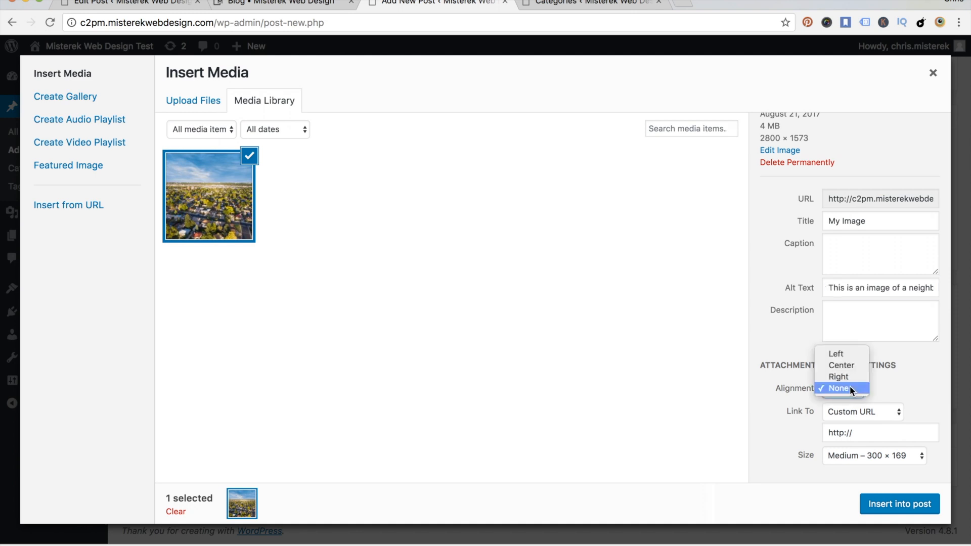
left_click(850, 360)
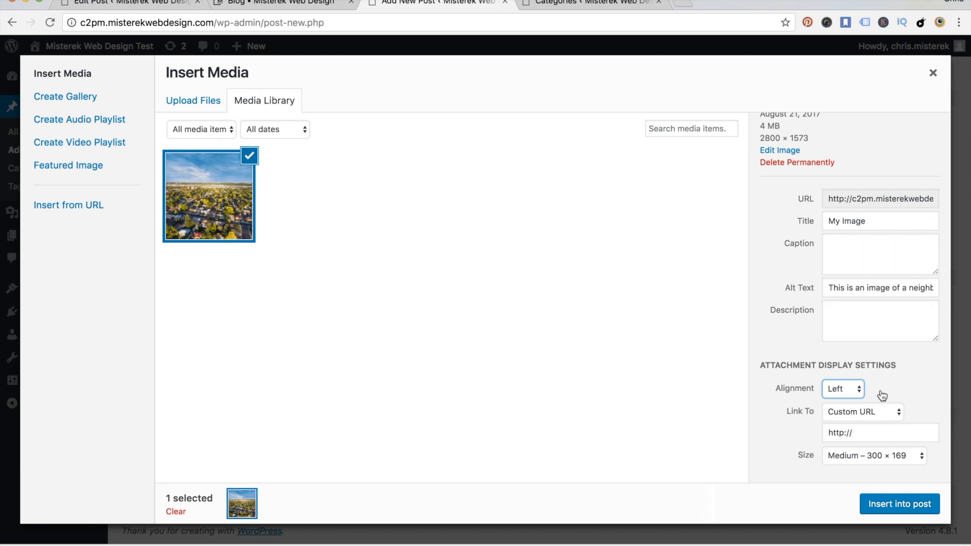
left_click(857, 394)
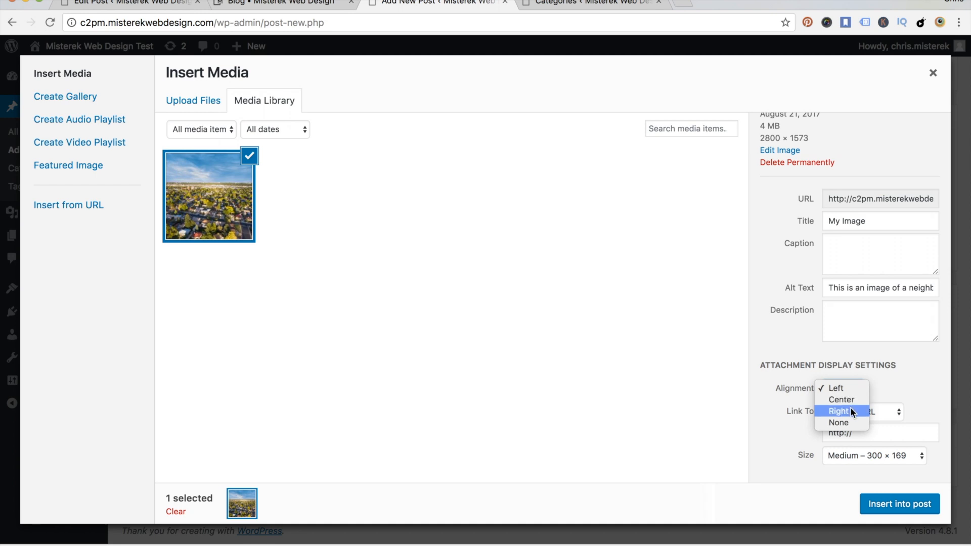
left_click(841, 423)
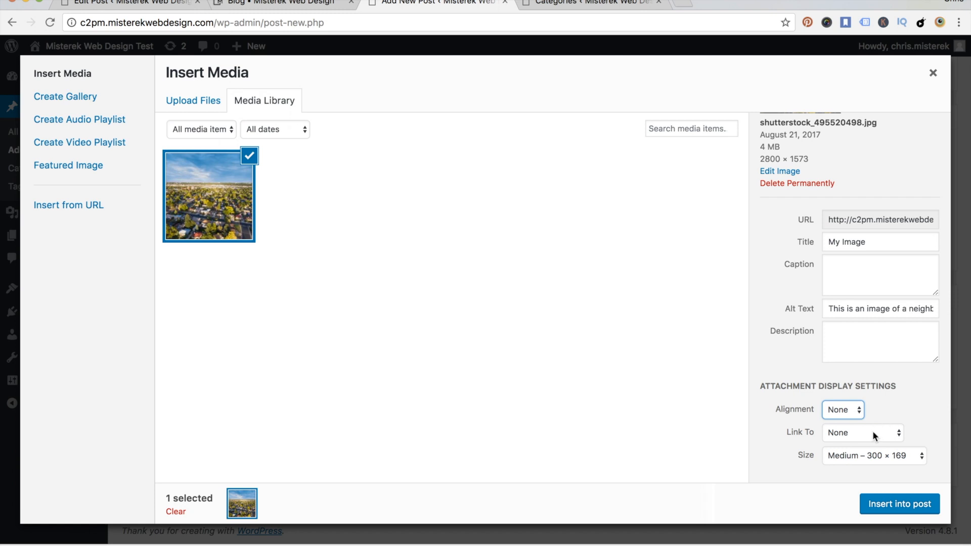
left_click(873, 432)
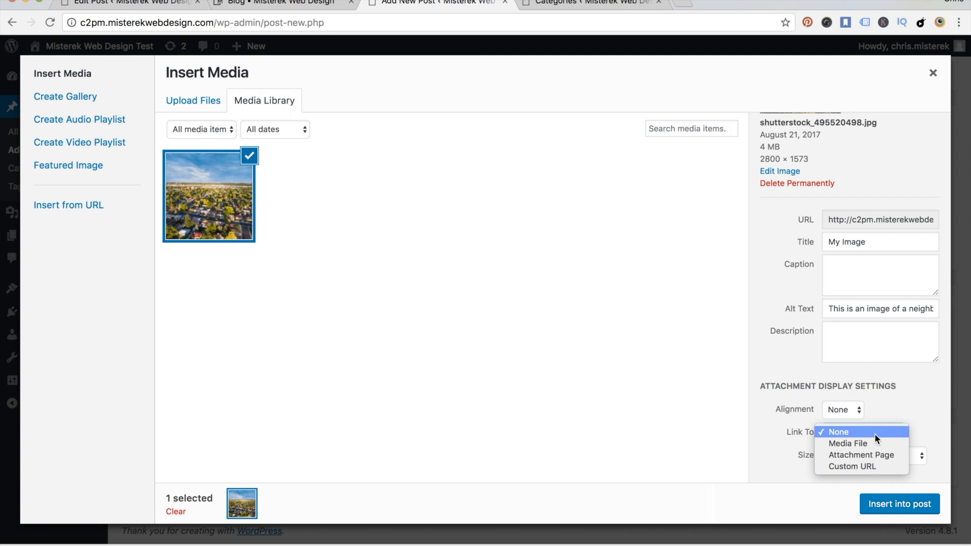
left_click(862, 468)
left_click(895, 433)
type("misterekdesign.com")
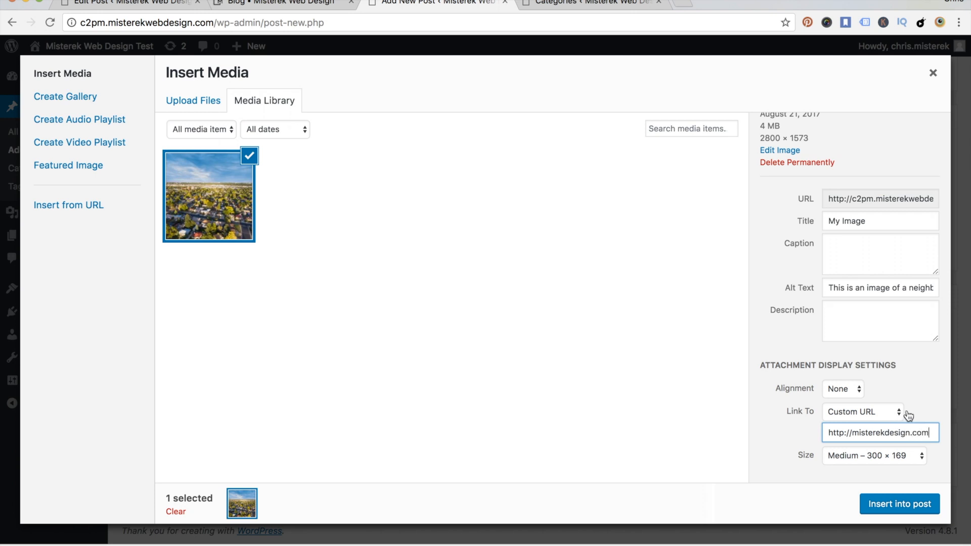
key("shift+Tab")
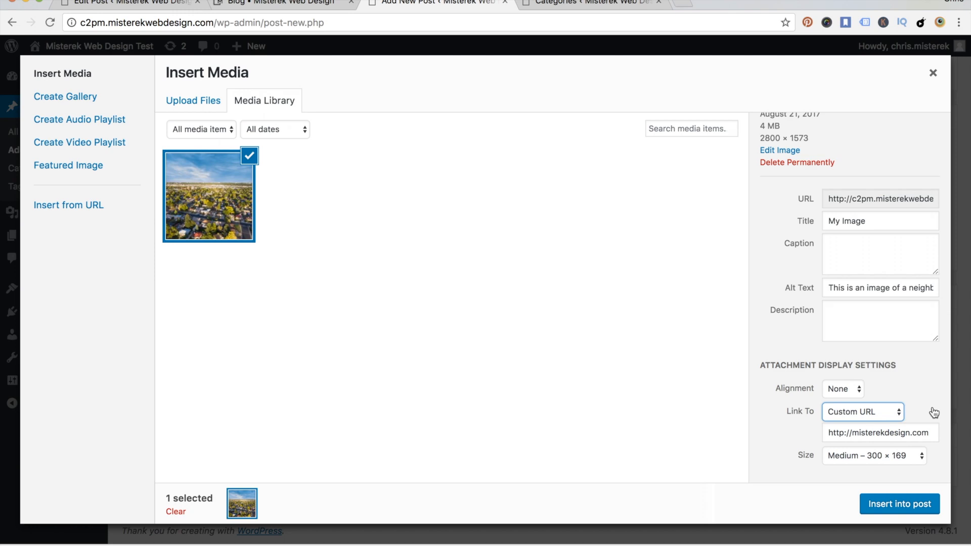
left_click(900, 504)
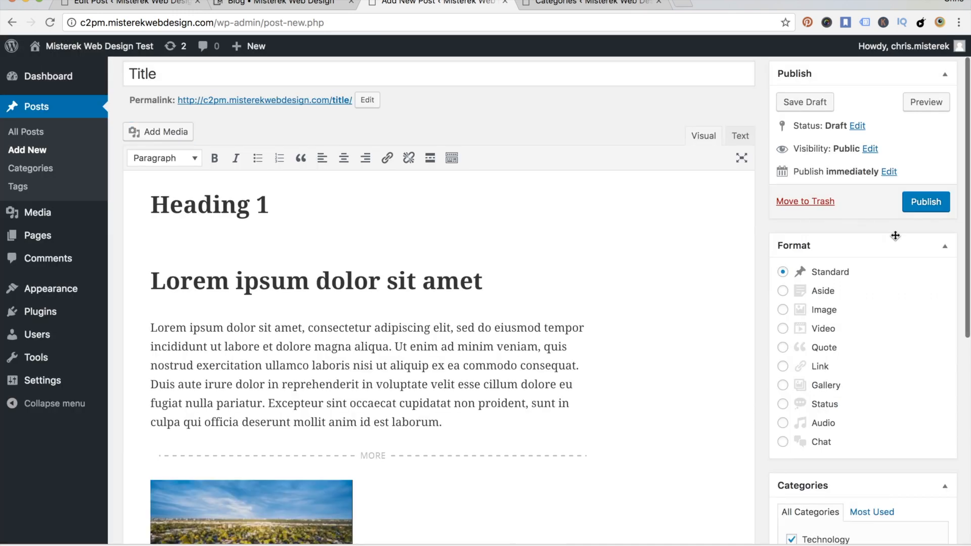
scroll(631, 294, "down", 6)
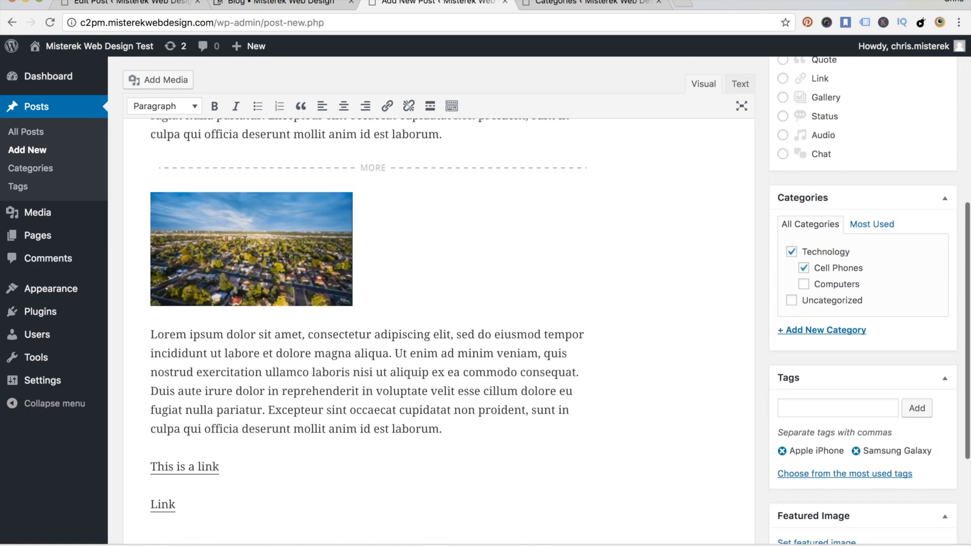
- Examine the images shown with the posts on the Misterek Web Design blog page and return to the post draft
scroll(605, 236, "up", 7)
scroll(605, 236, "down", 3)
scroll(605, 236, "down", 7)
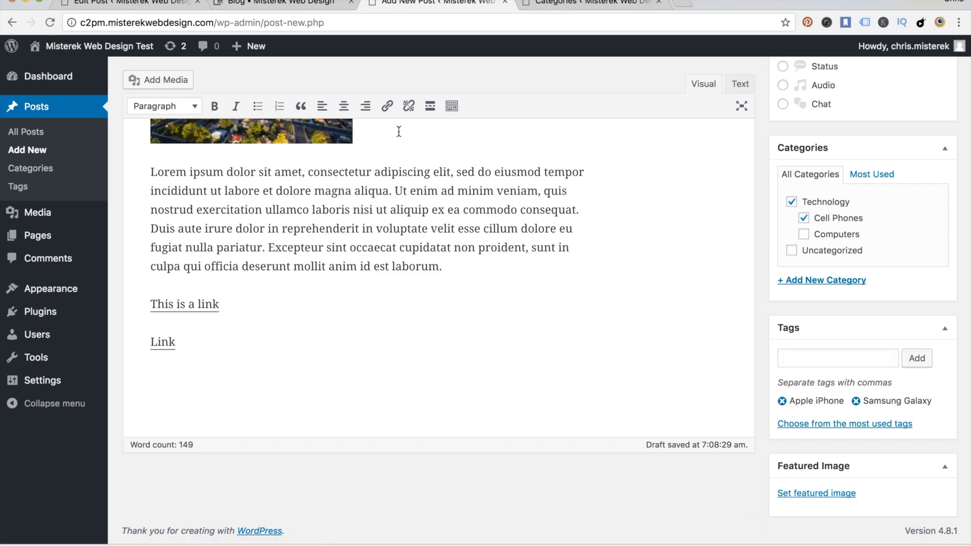
left_click(278, 4)
scroll(571, 274, "down", 10)
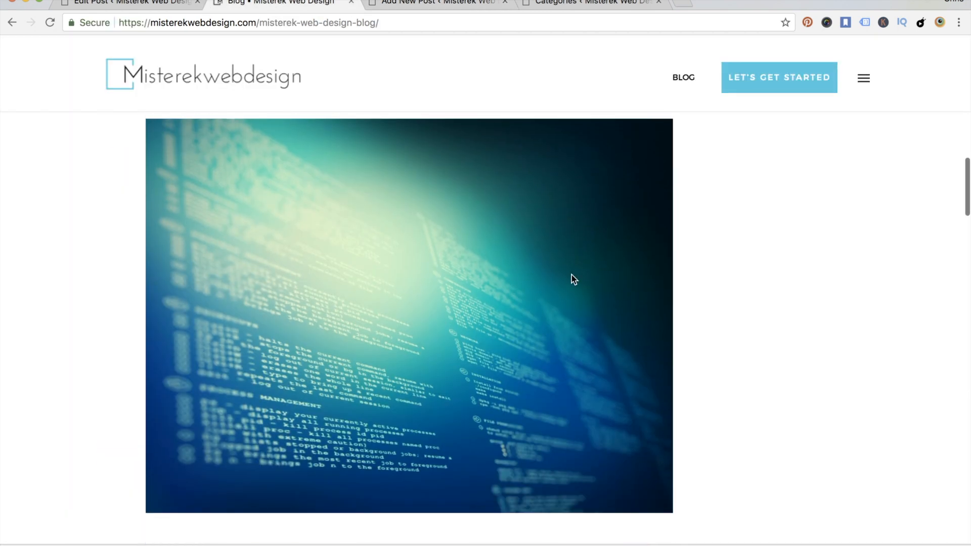
scroll(572, 275, "up", 2)
scroll(572, 275, "up", 15)
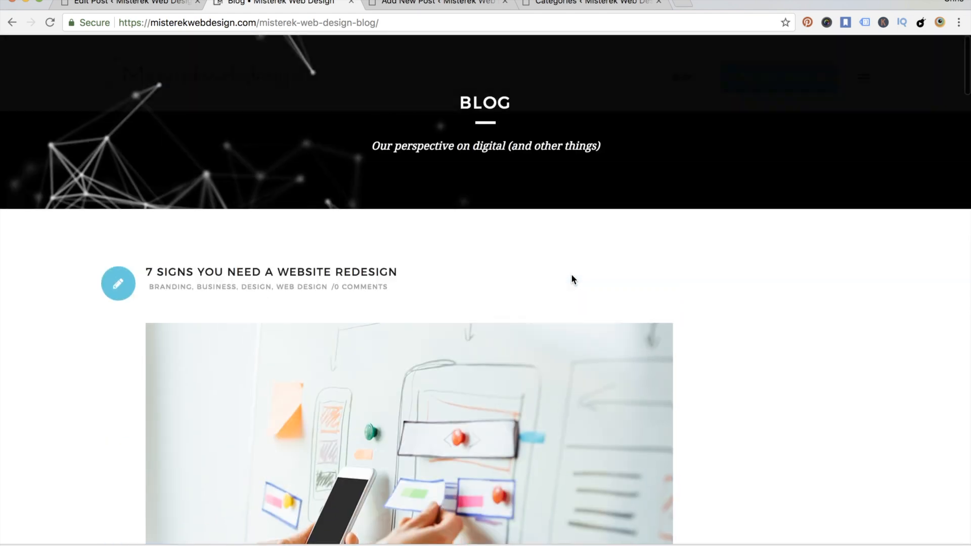
left_click(403, 5)
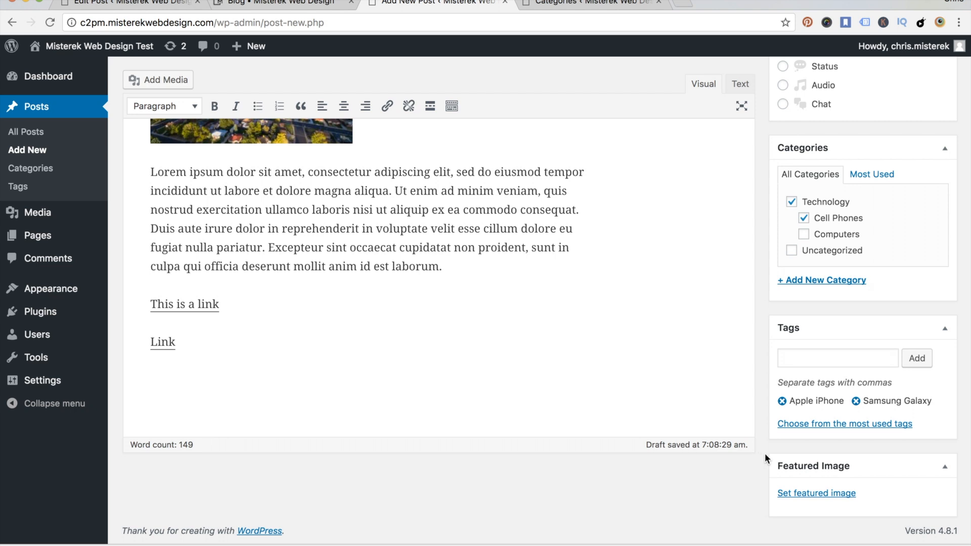
- Set the neighborhood photo shutterstock_495520498.jpg from the media library as the post's featured image
left_click(809, 494)
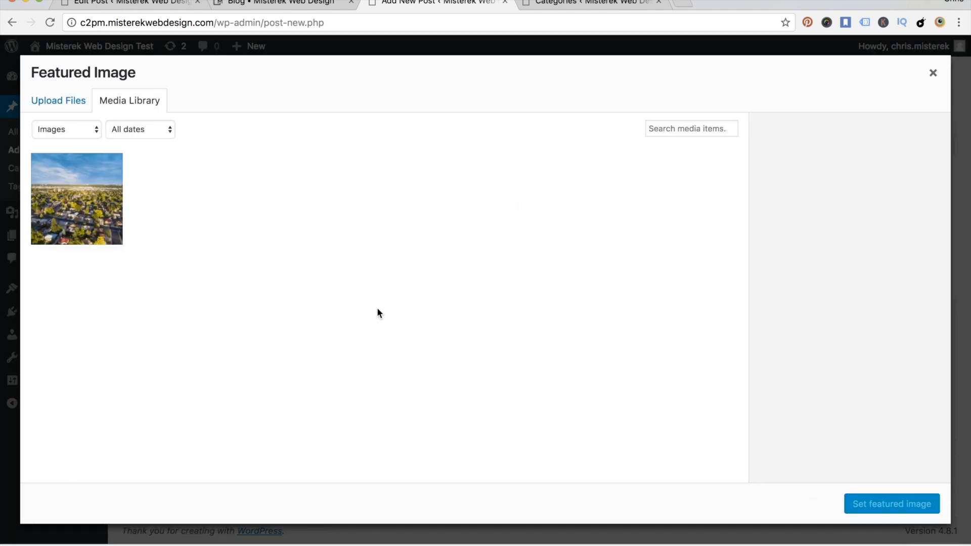
right_click(88, 212)
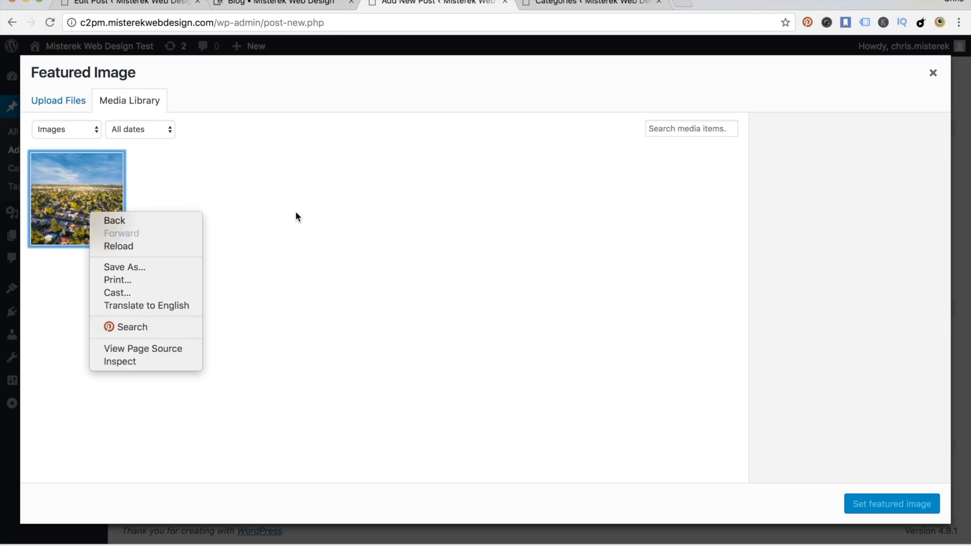
left_click(131, 202)
left_click(125, 201)
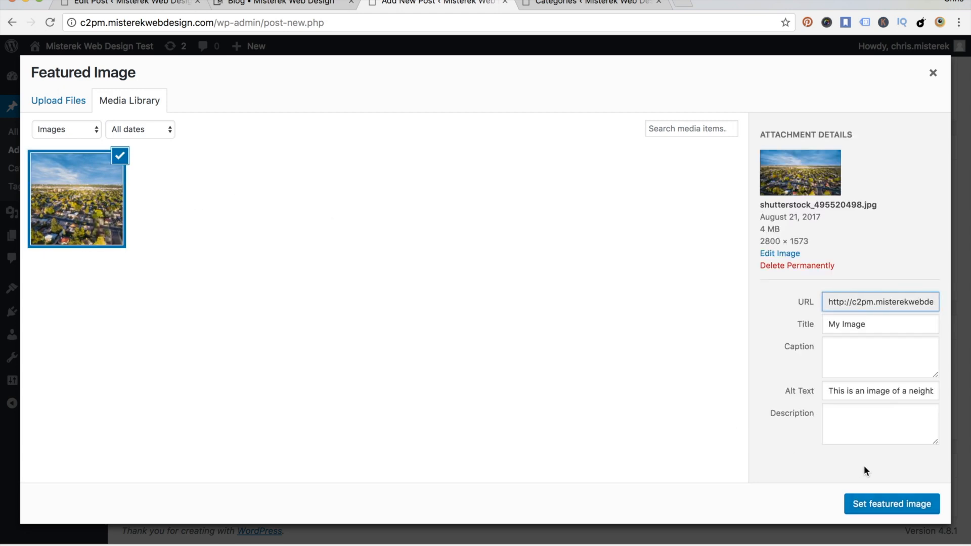
left_click(874, 503)
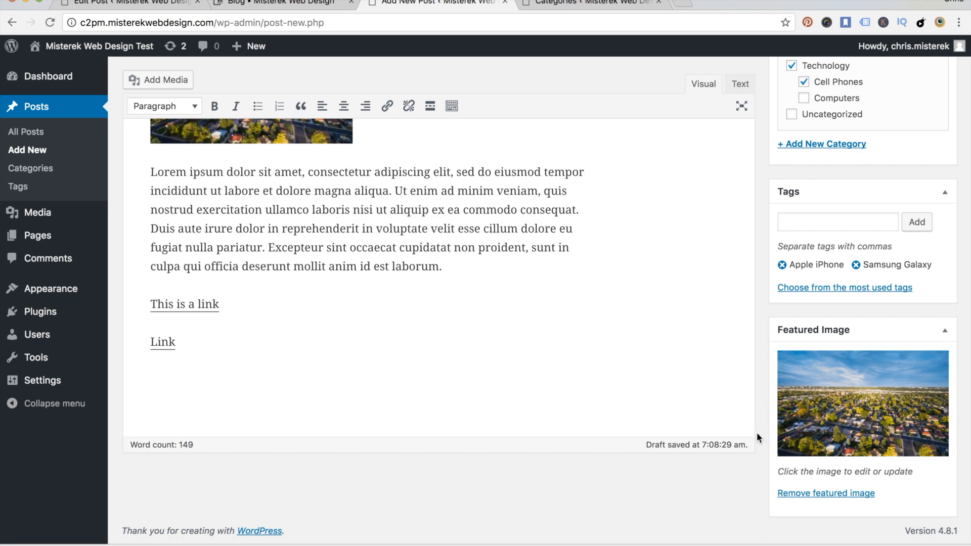
- Preview the post draft, examine its featured image, headings, inline image, links and tags, and return to the editor
scroll(757, 432, "up", 3)
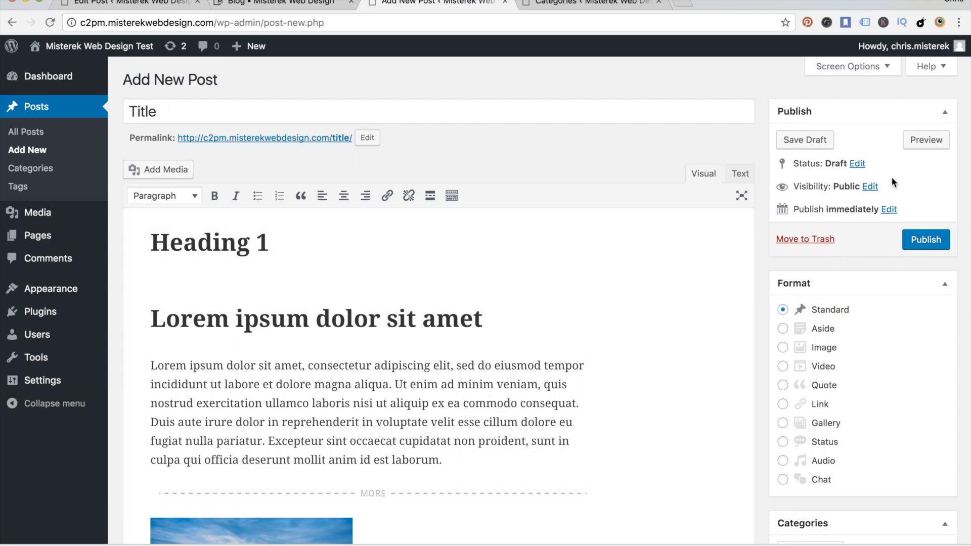
left_click(926, 139)
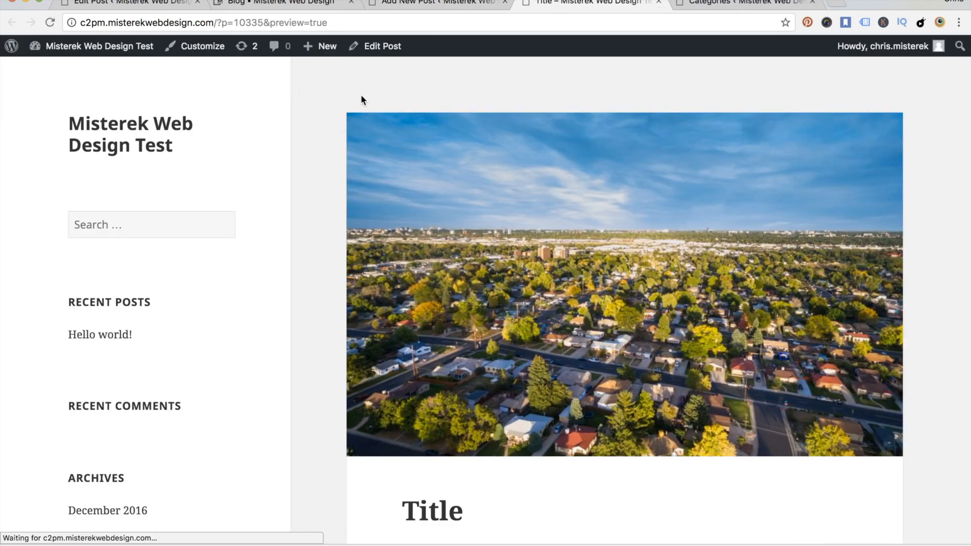
scroll(573, 150, "down", 10)
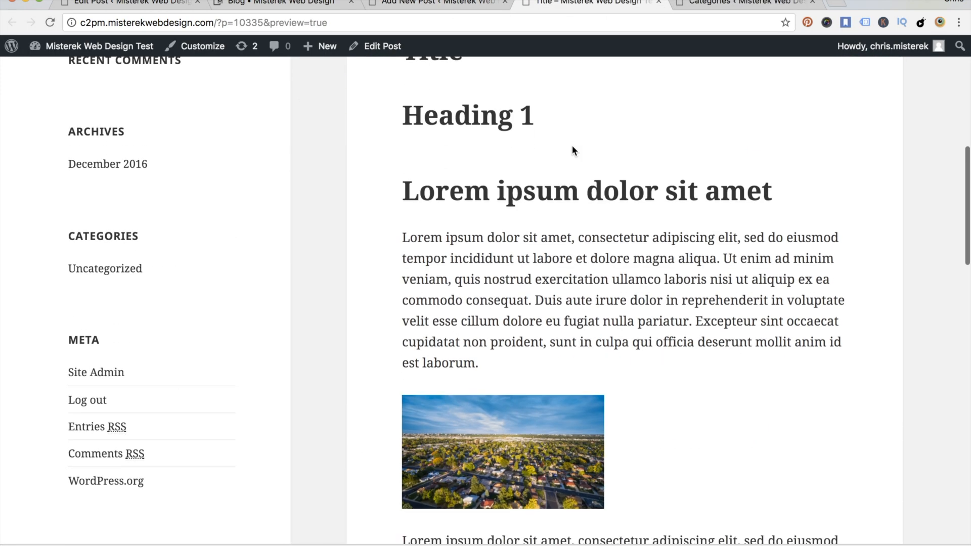
scroll(573, 150, "down", 10)
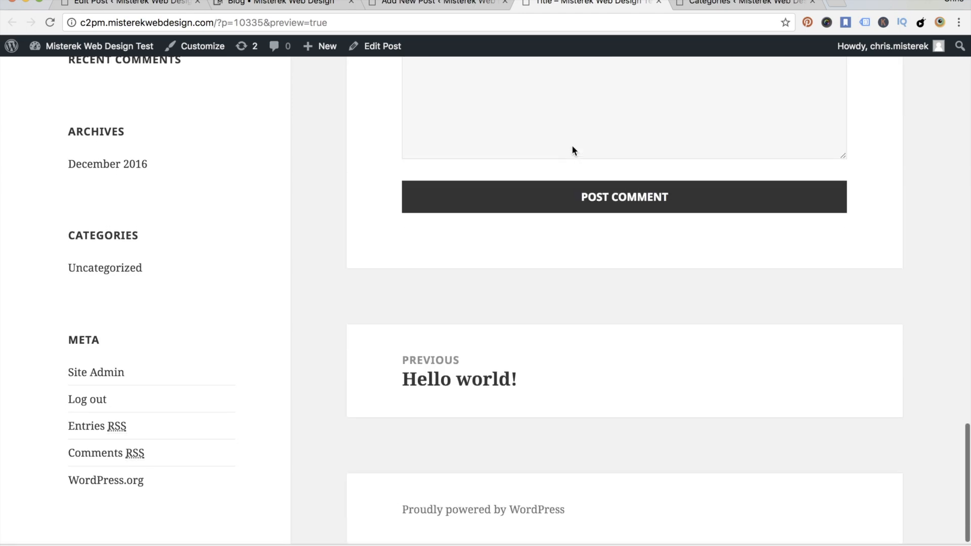
scroll(574, 150, "up", 20)
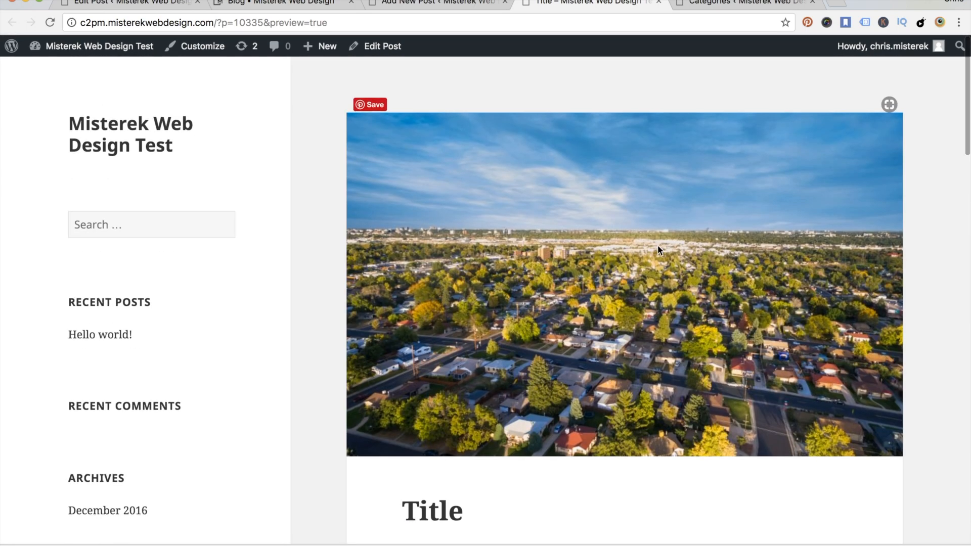
scroll(657, 183, "down", 10)
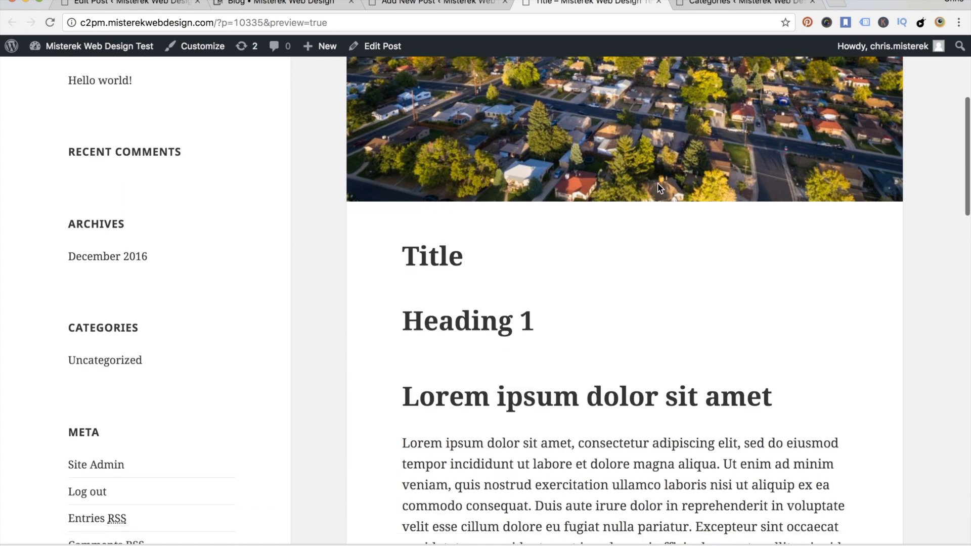
scroll(658, 184, "down", 10)
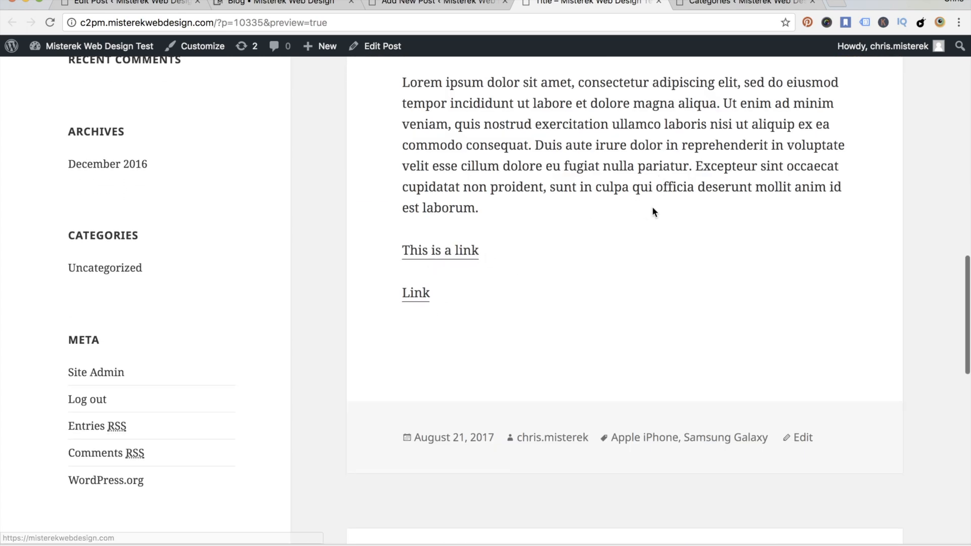
scroll(651, 207, "up", 20)
left_click(404, 5)
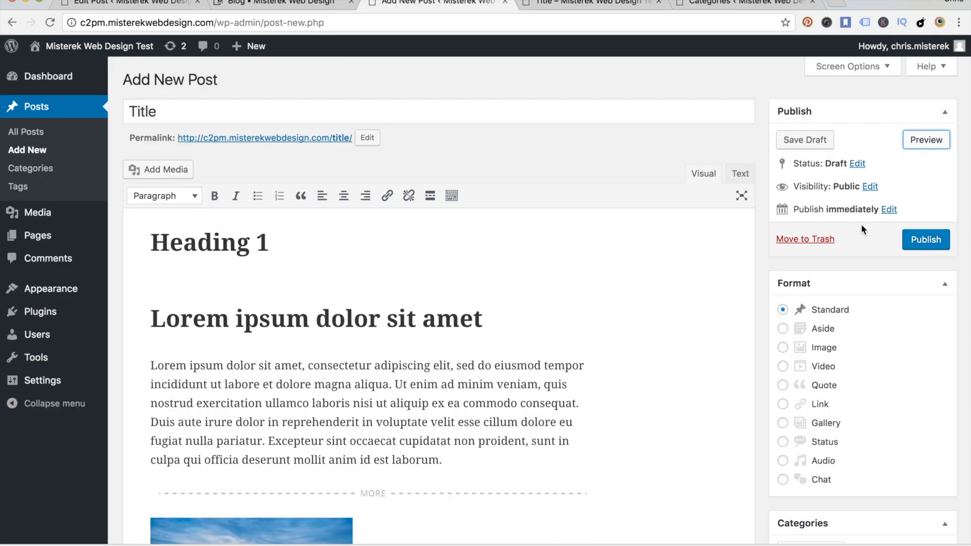
- Try Private visibility for the post and return the selection to Public
left_click(868, 185)
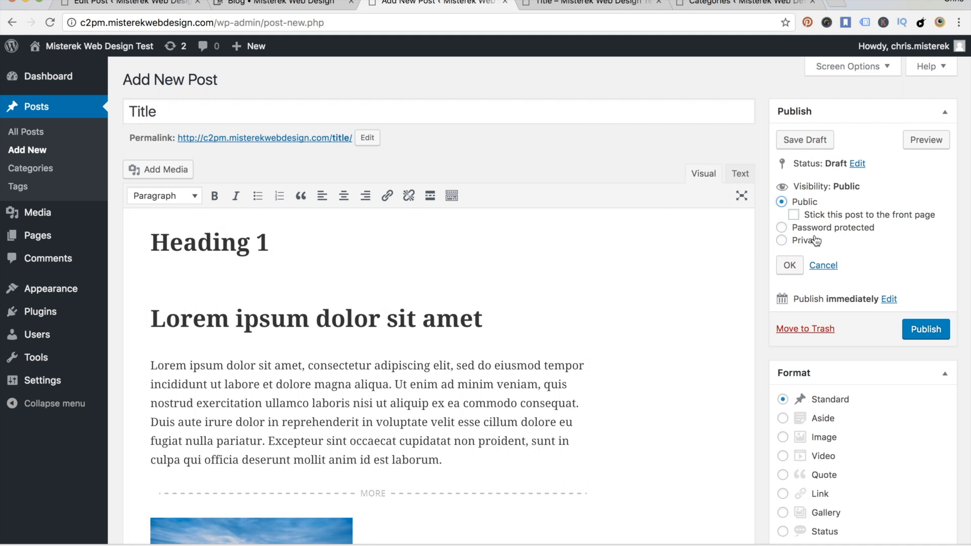
left_click(782, 240)
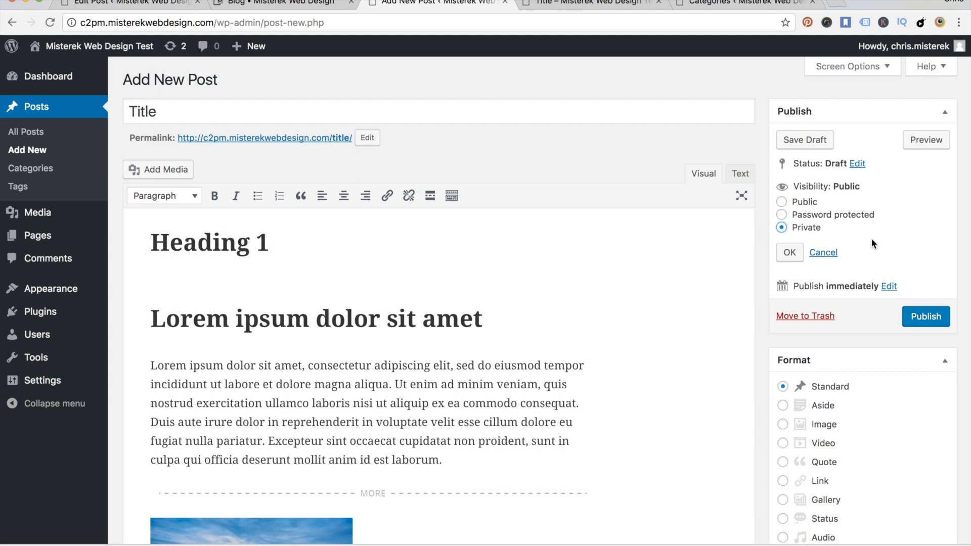
left_click(782, 201)
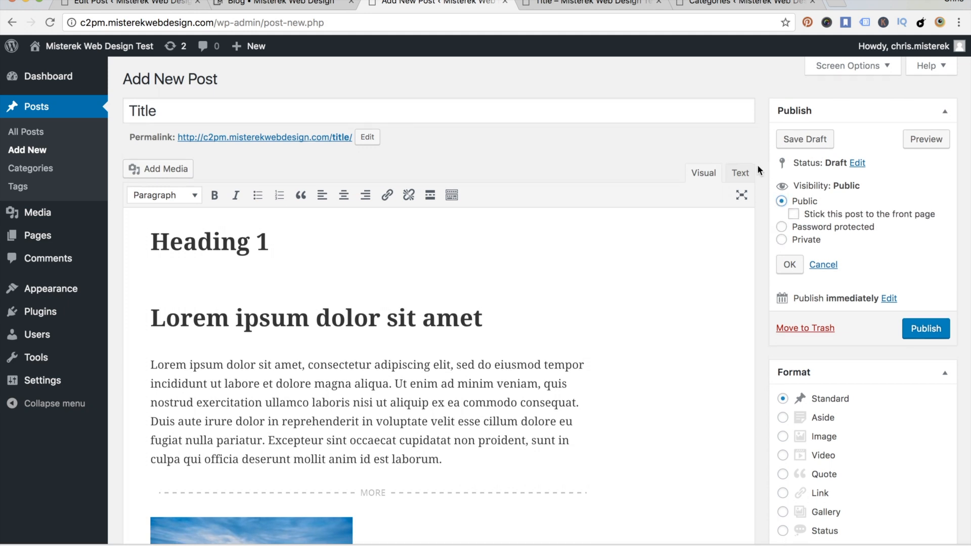
- Publish the post with Public visibility
scroll(757, 164, "down", 3)
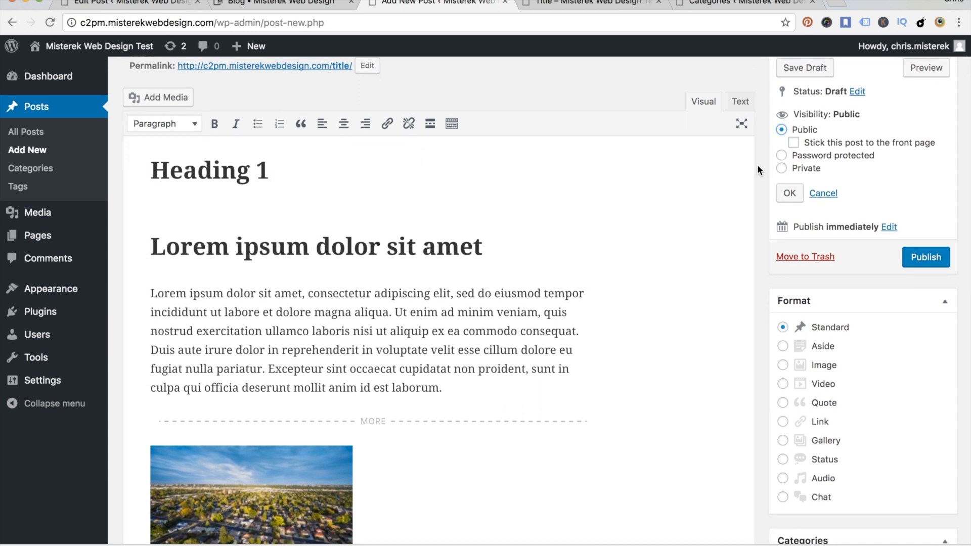
left_click(937, 263)
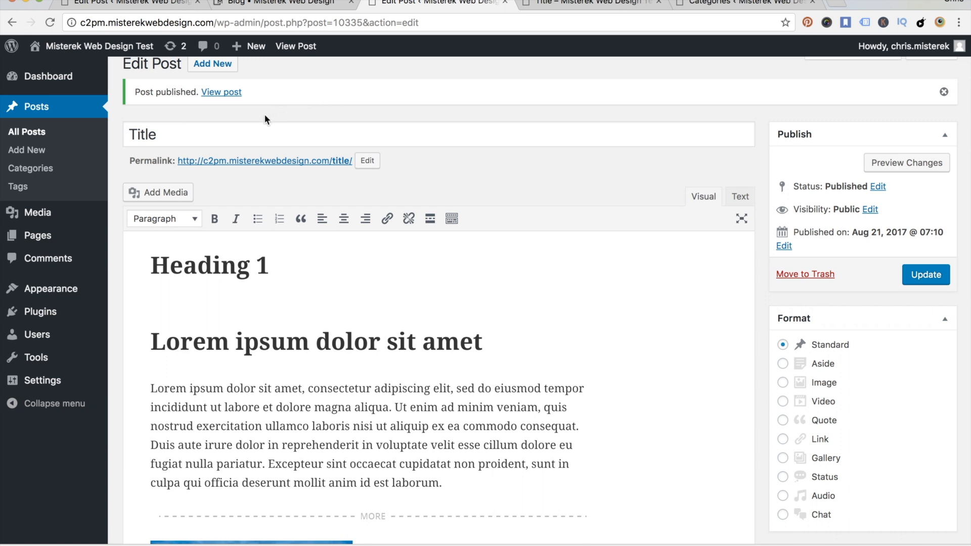
left_click(246, 136)
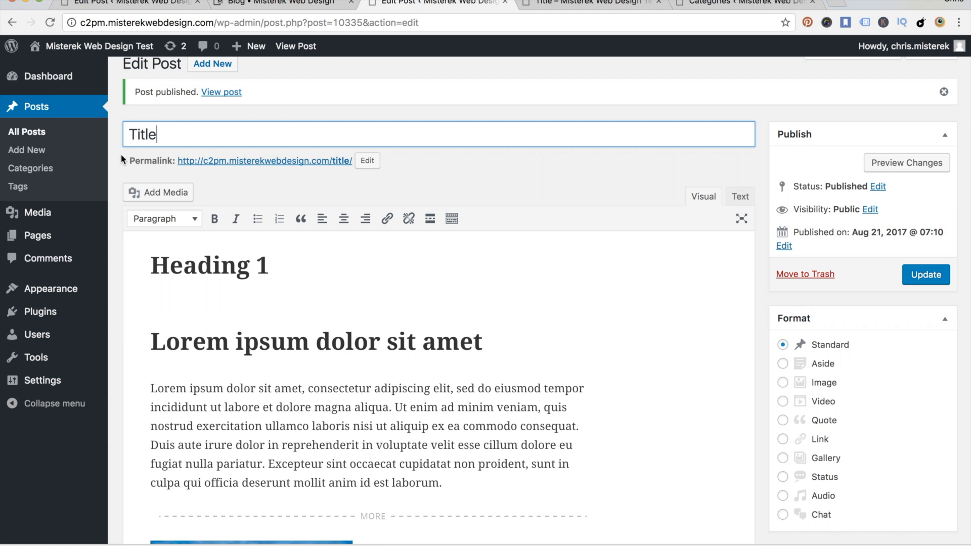
scroll(119, 152, "up", 1)
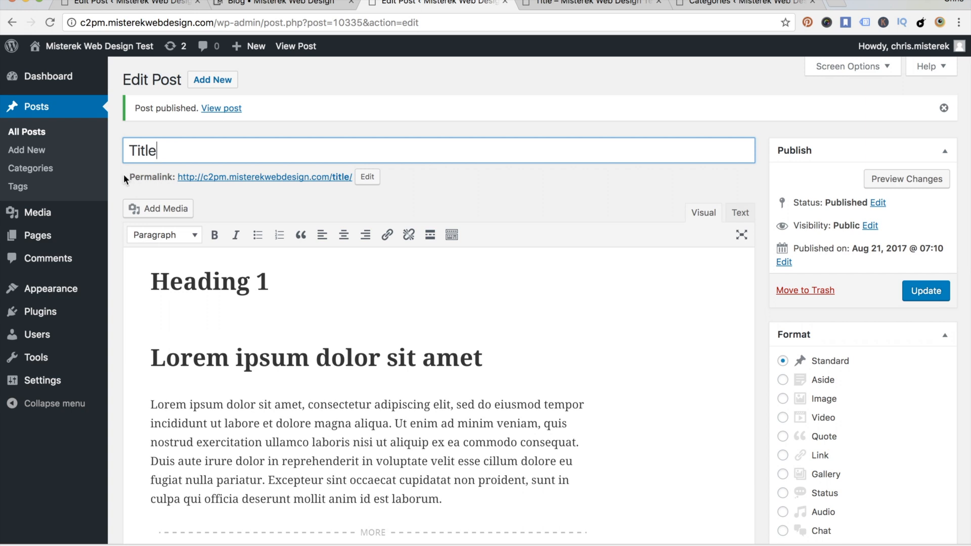
- Change the site's permalink structure to Plain and save the permalink settings
scroll(117, 228, "down", 3)
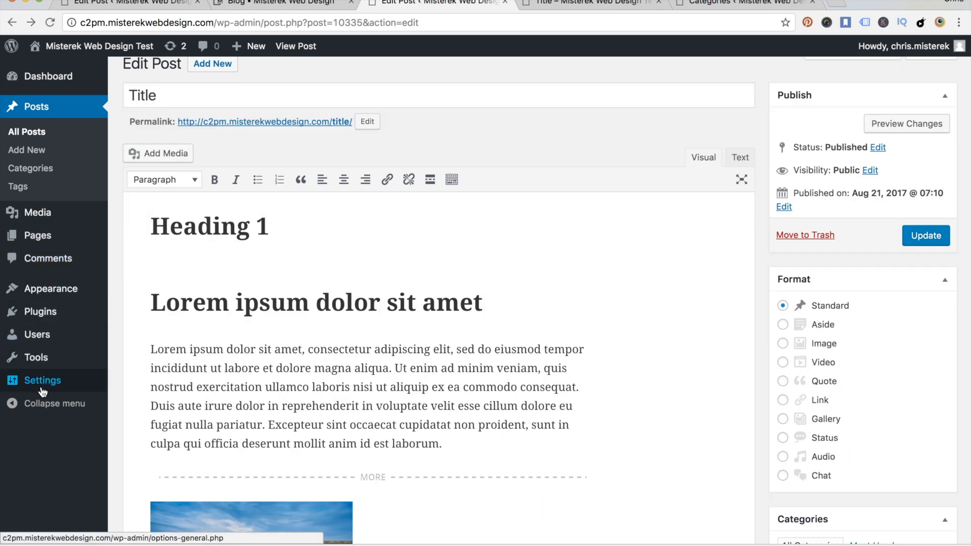
mouse_move(43, 389)
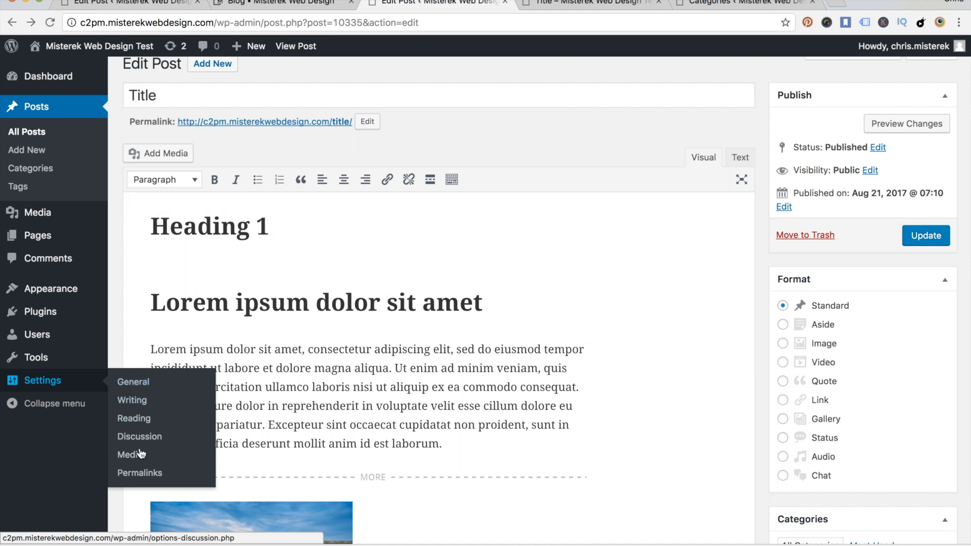
left_click(136, 475)
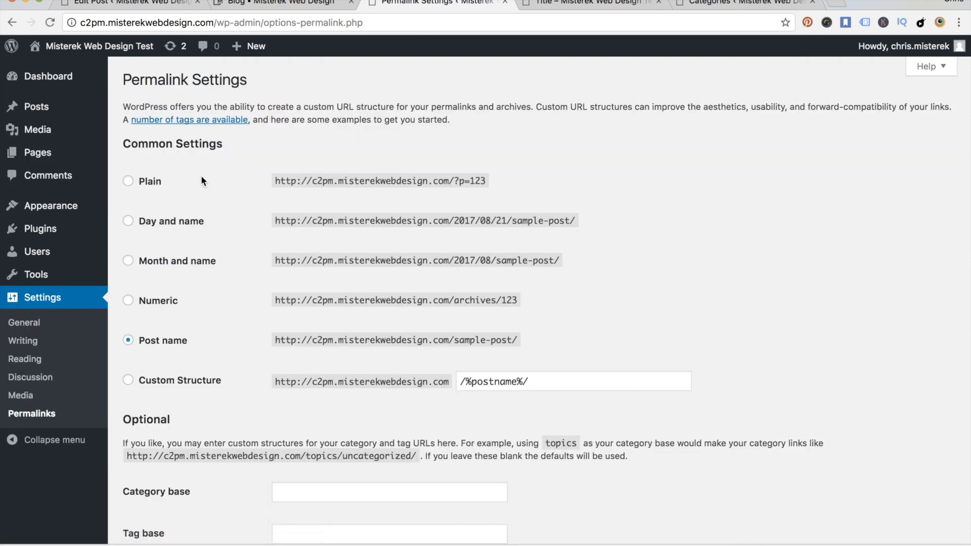
left_click(129, 181)
scroll(223, 180, "down", 3)
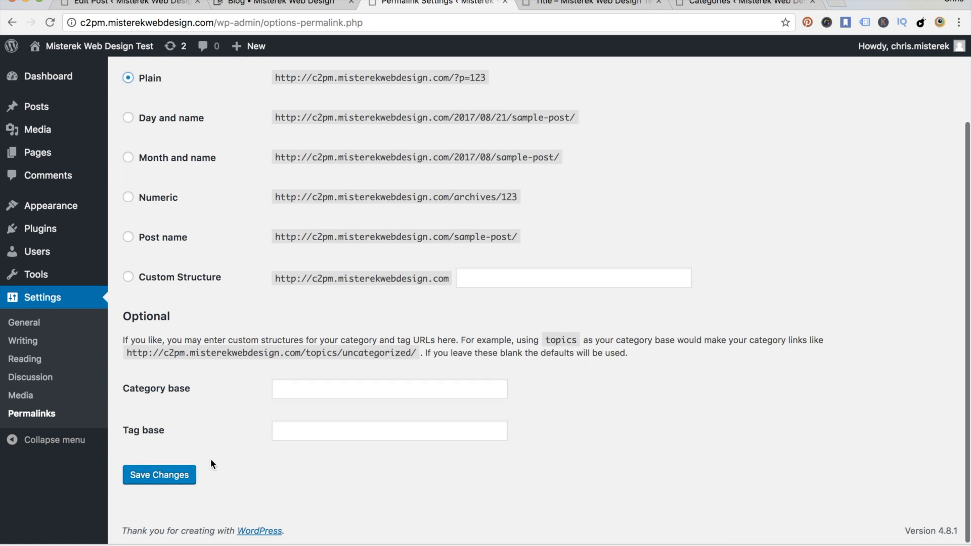
left_click(156, 481)
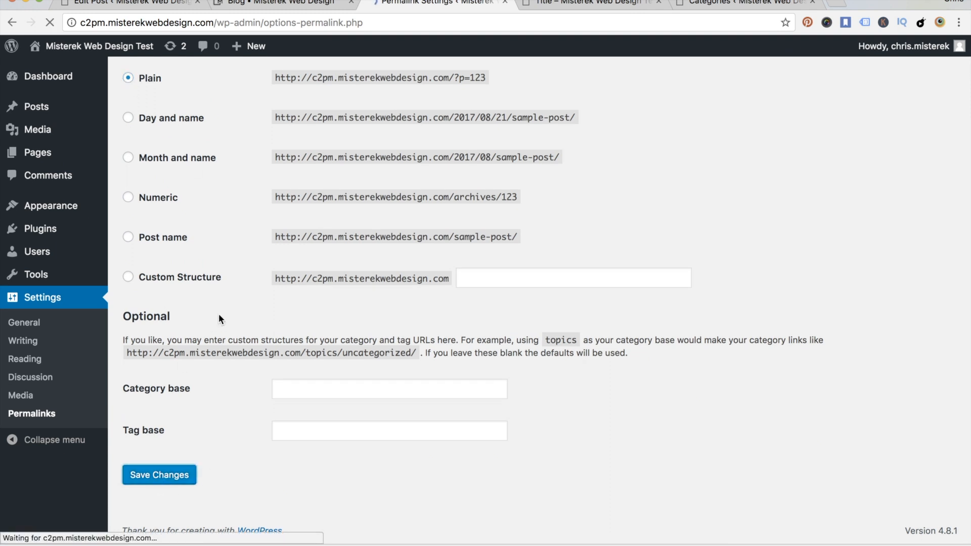
- Open the list of all posts in a new tab and open the "Title" post to check its permalink
mouse_move(40, 107)
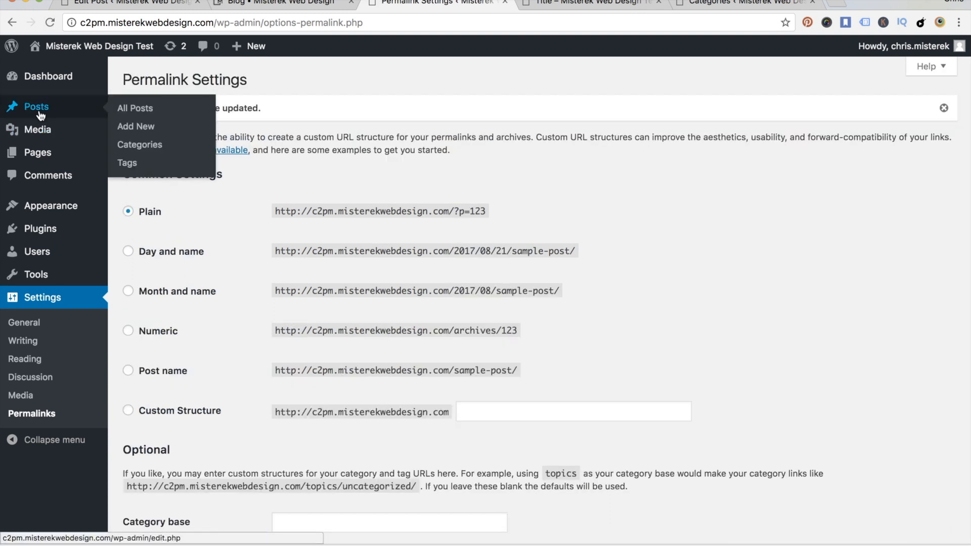
left_click(142, 109, "super")
left_click(546, 6)
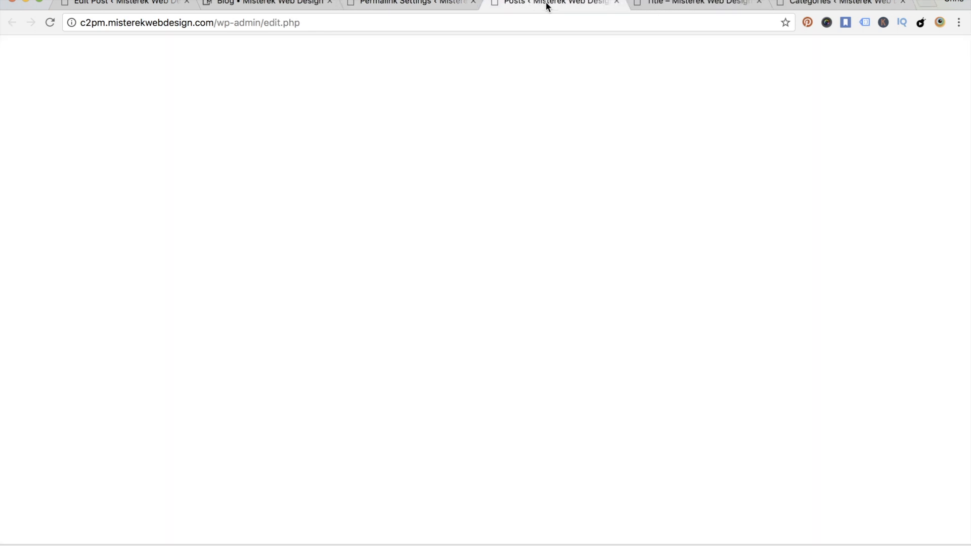
left_click(166, 176)
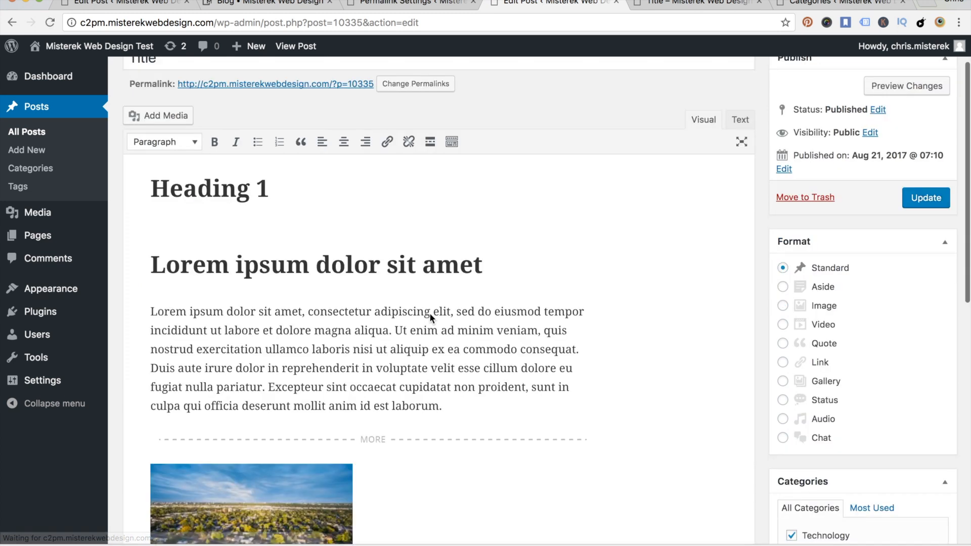
scroll(430, 313, "up", 2)
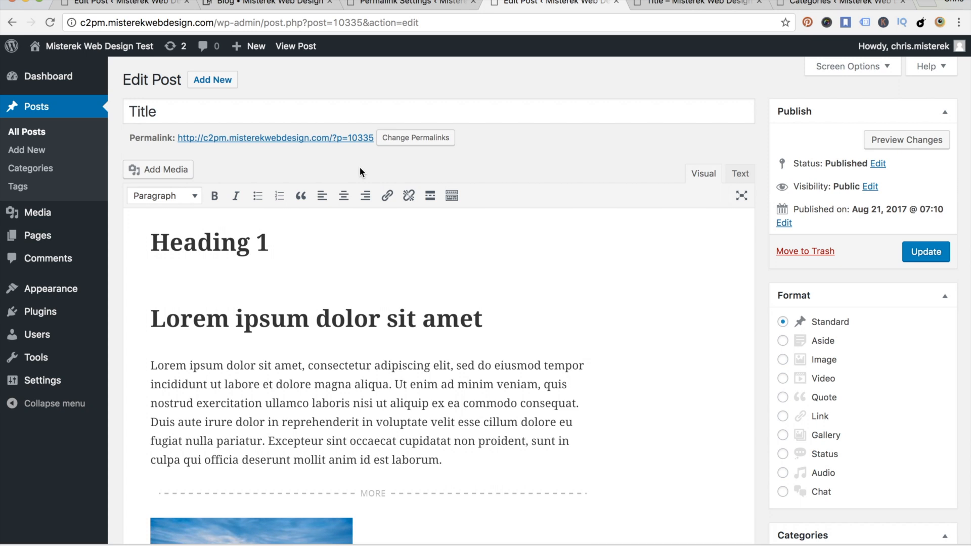
- Change the site's permalink structure to Post name and save the permalink settings
mouse_move(46, 387)
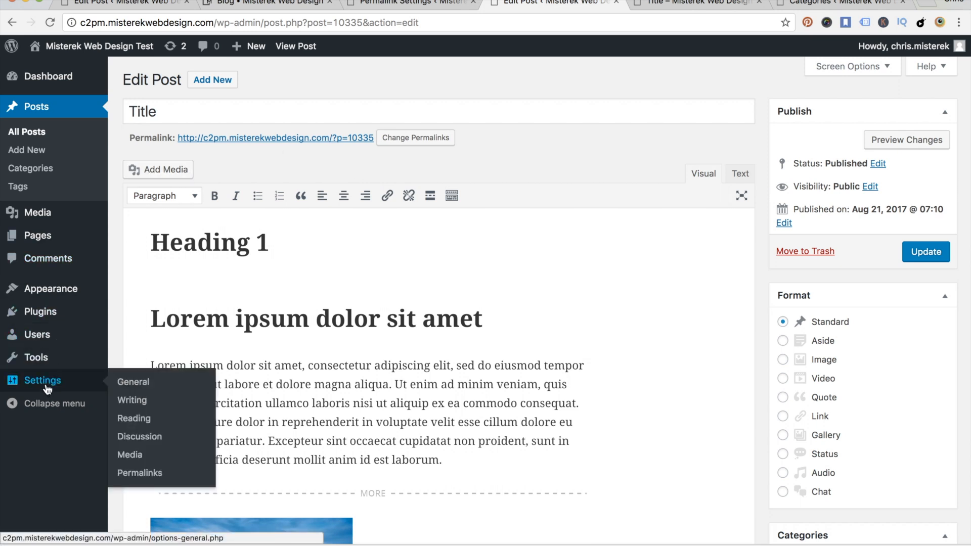
left_click(138, 473)
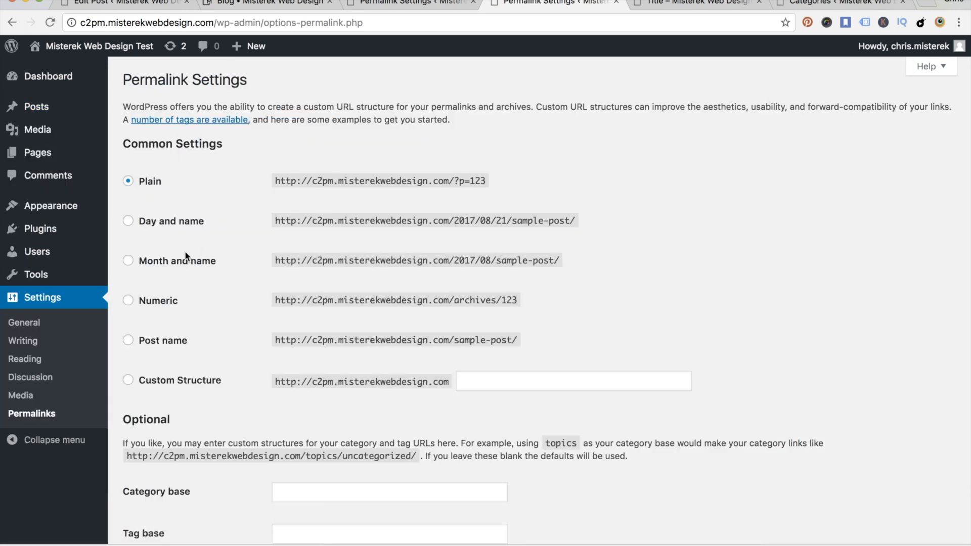
left_click(128, 340)
scroll(225, 290, "down", 3)
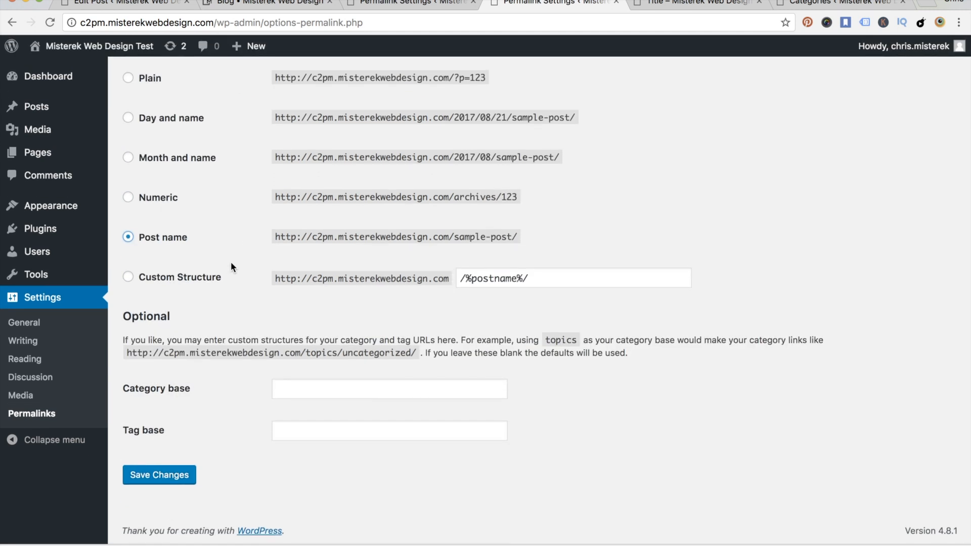
left_click(161, 478)
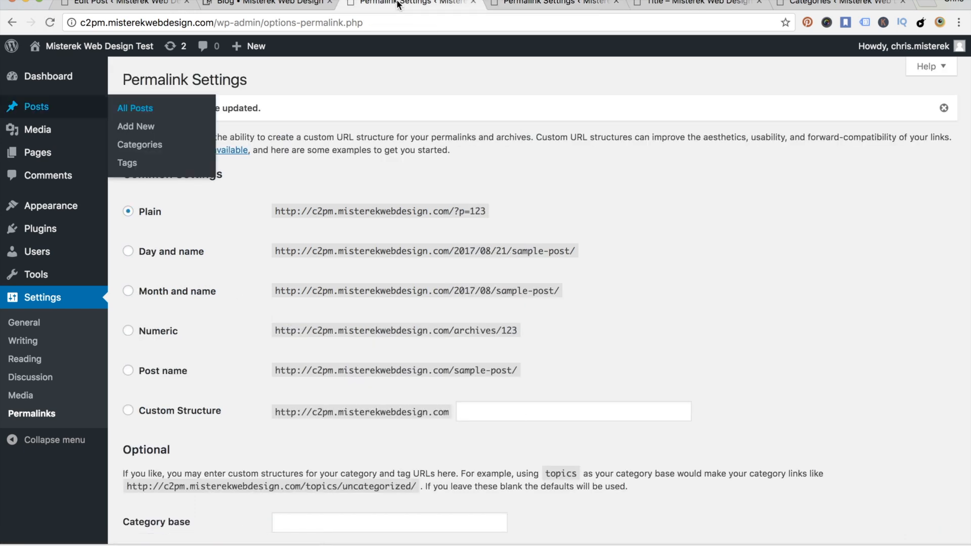
- Close the two browser tabs showing the Permalink Settings page
key("super+w")
left_click(422, 5)
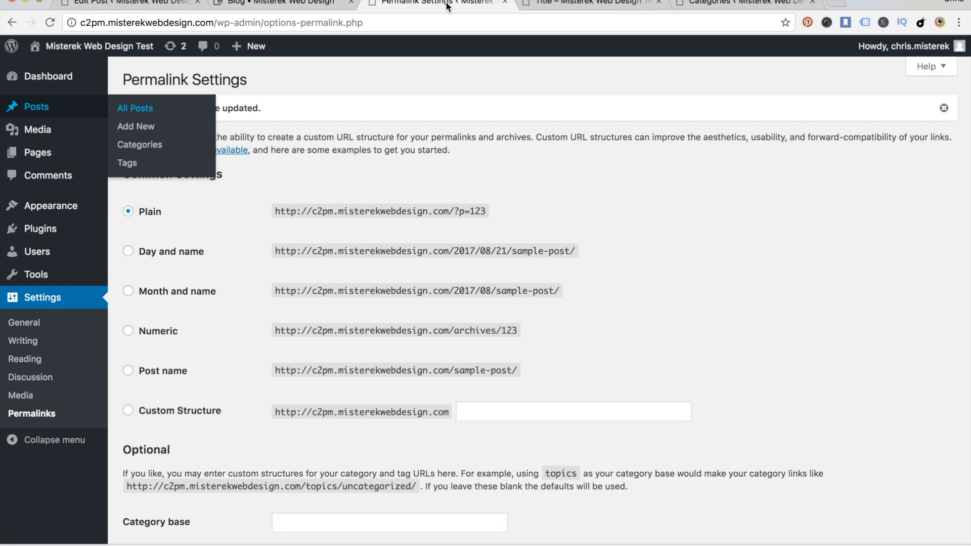
key("super+w")
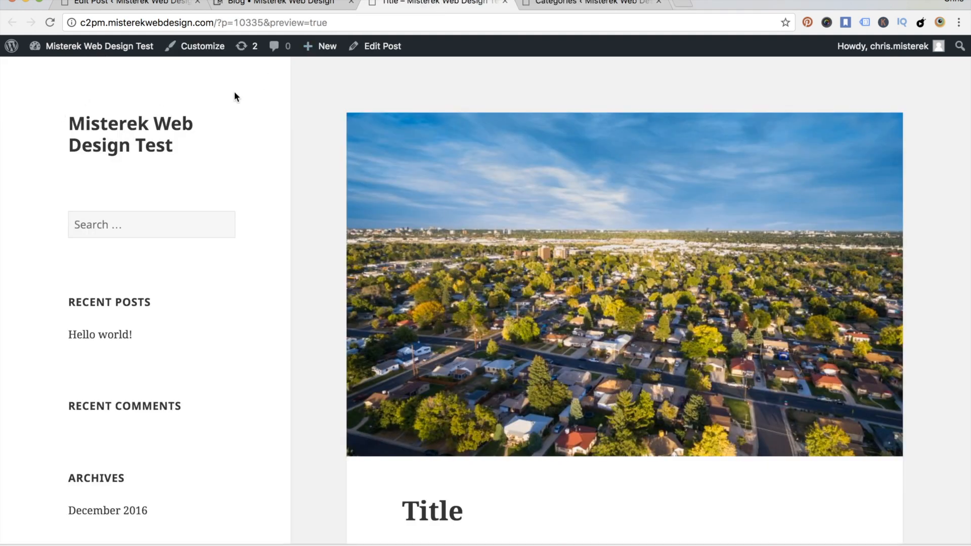
- Go from the site preview to the dashboard's post list and open the published "Title" post to check its permalink
mouse_move(76, 45)
left_click(51, 72)
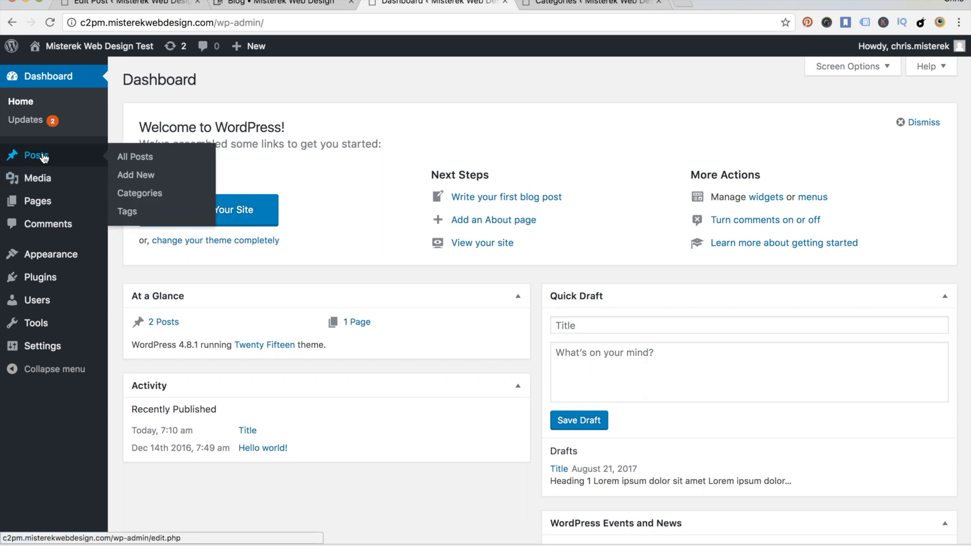
left_click(44, 158)
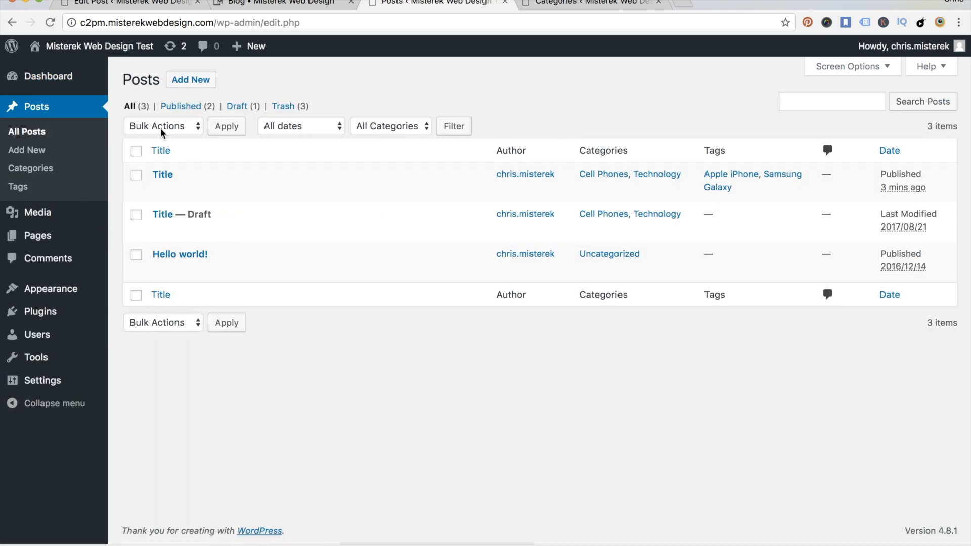
left_click(159, 175)
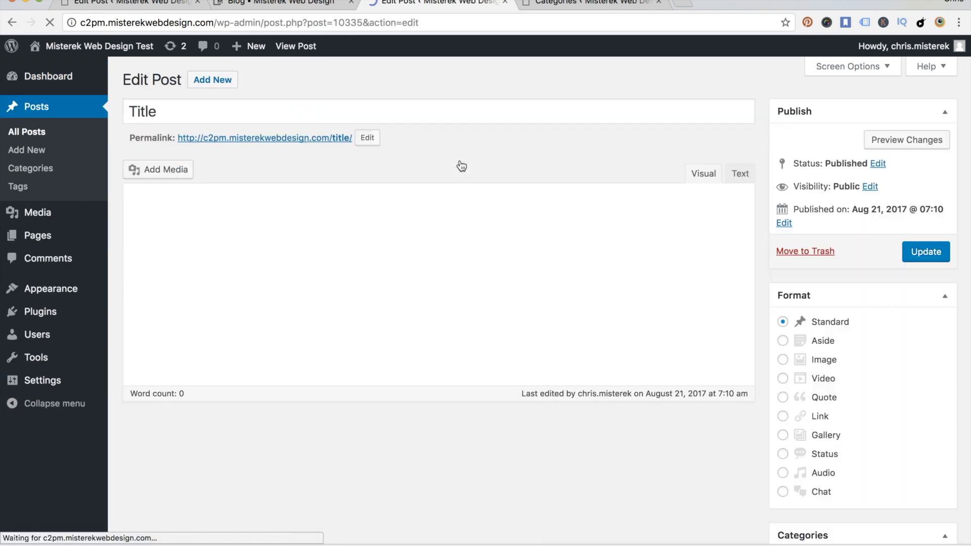